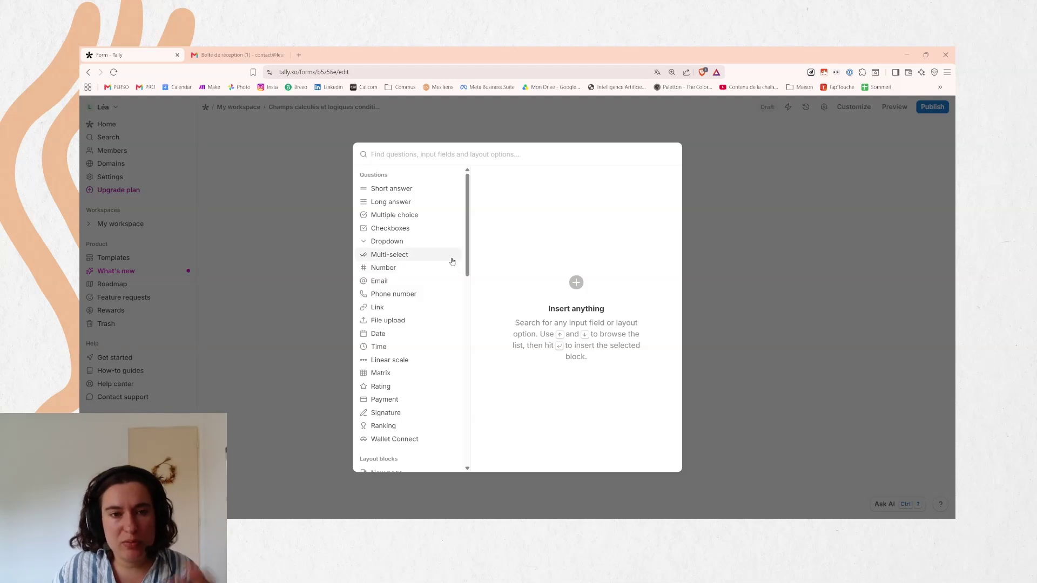
Insert a Calculated fields block from the advanced blocks below the form title
scroll(452, 262, down, 4)
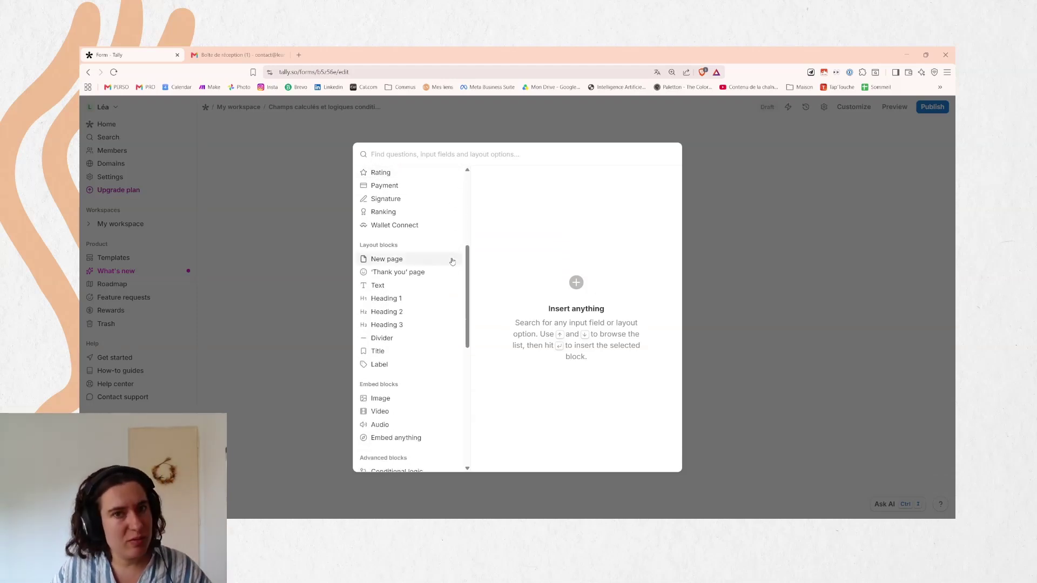
scroll(452, 261, down, 4)
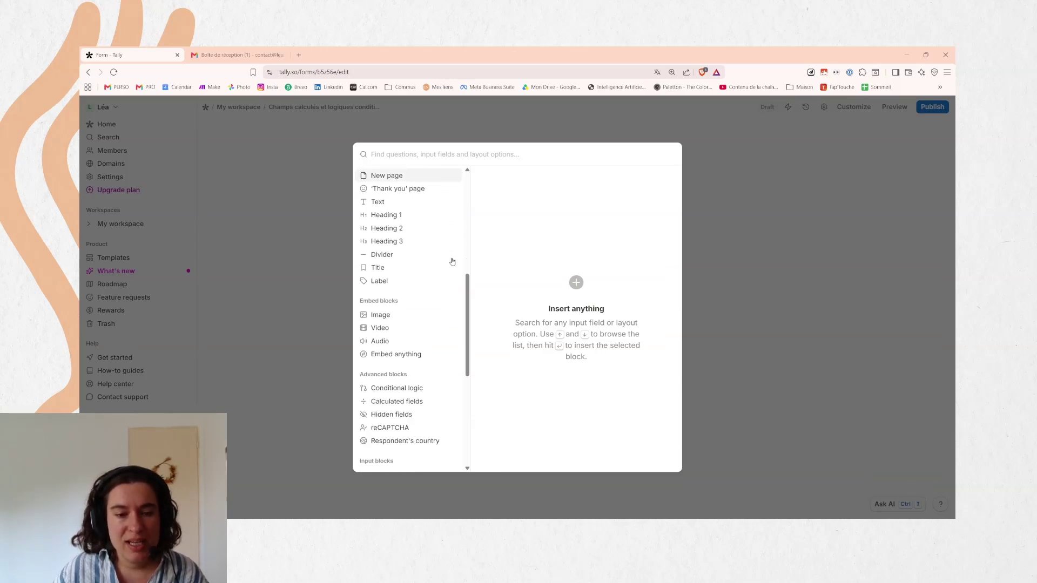
drag(359, 244, 432, 247)
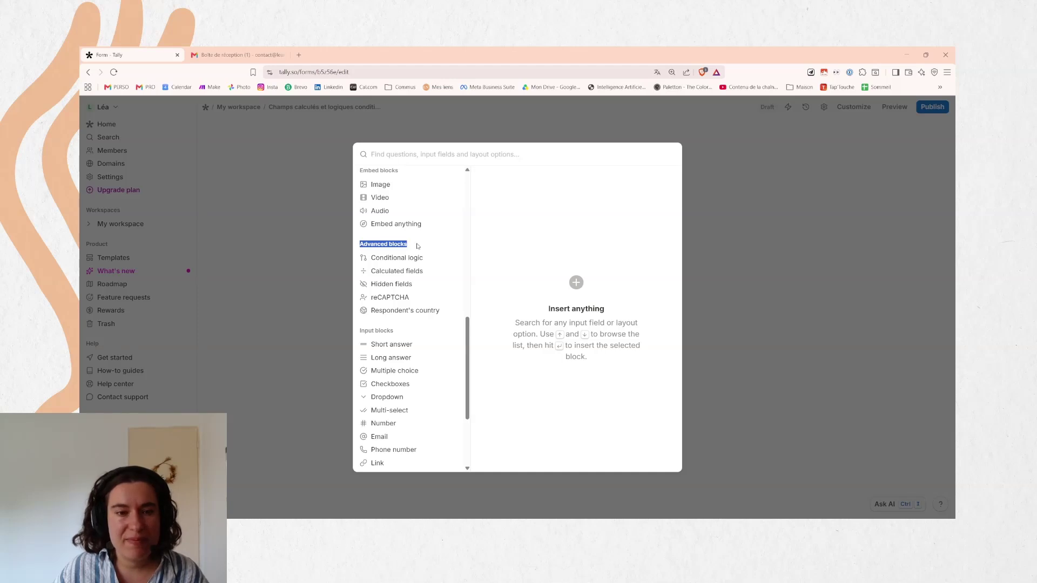
click(425, 246)
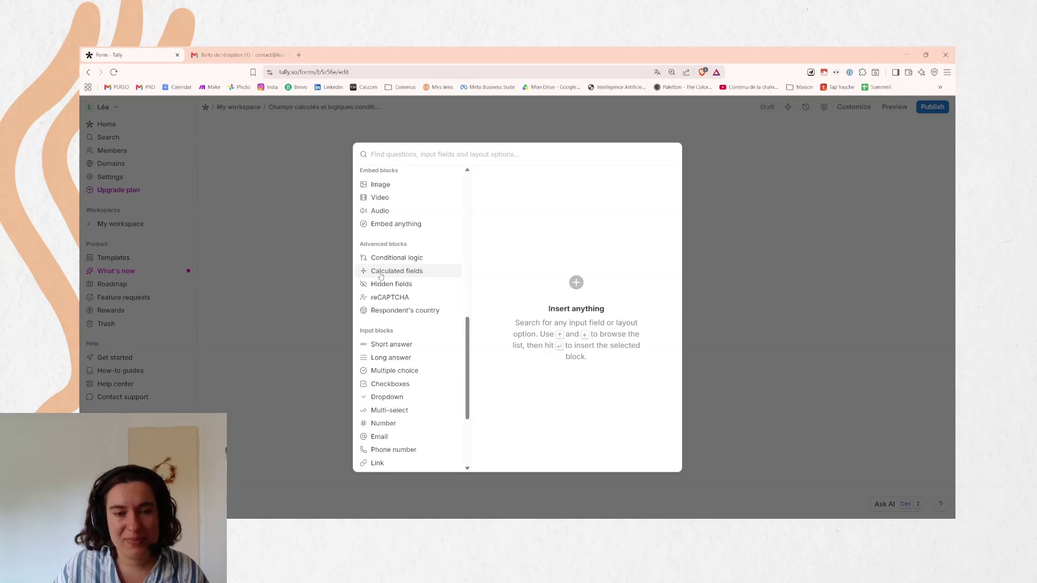
click(662, 180)
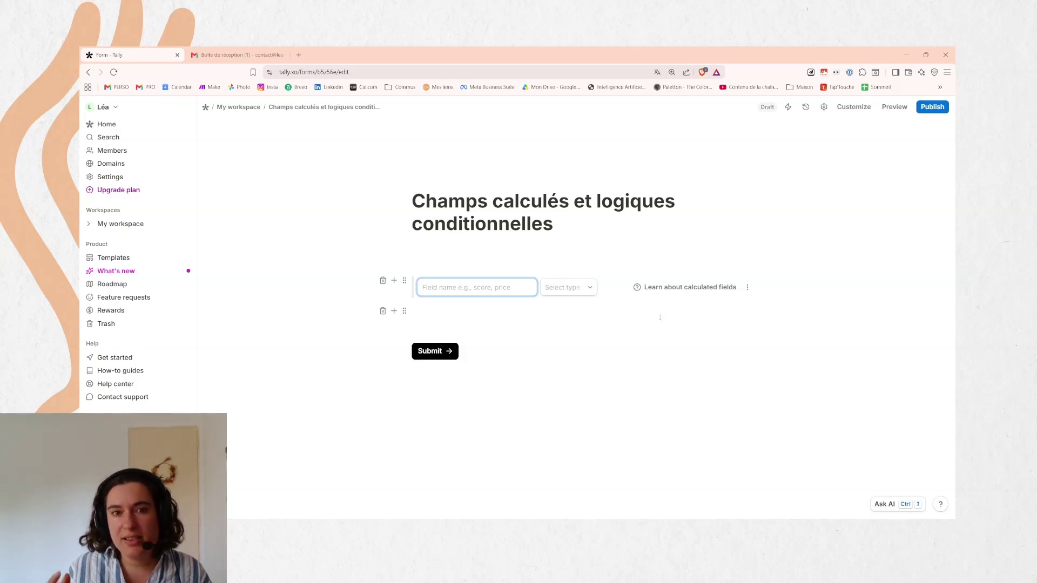
Define the calculated field as "Score A" with type Number and initial value 0
text(S)
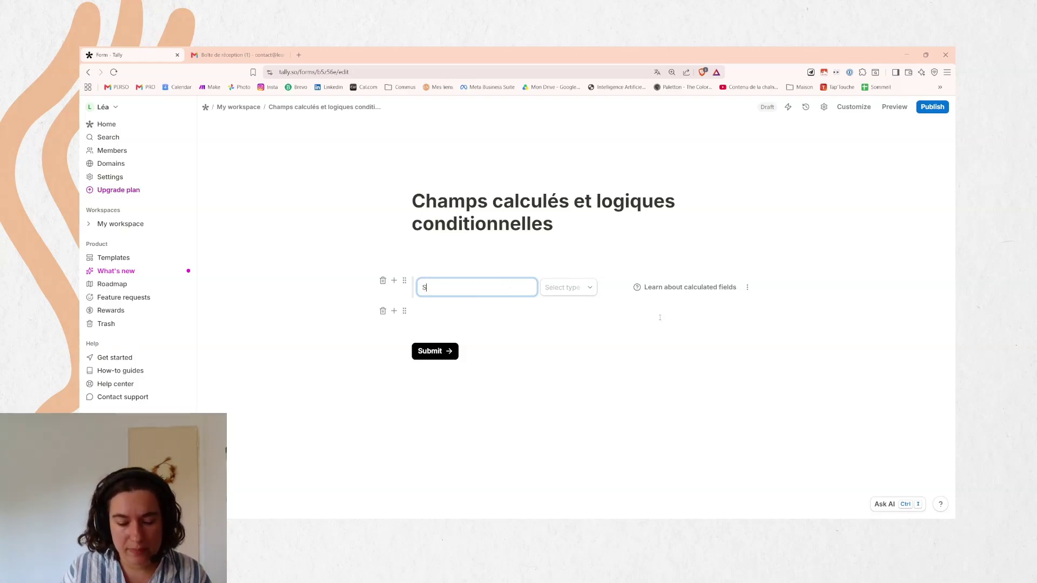
text(core A)
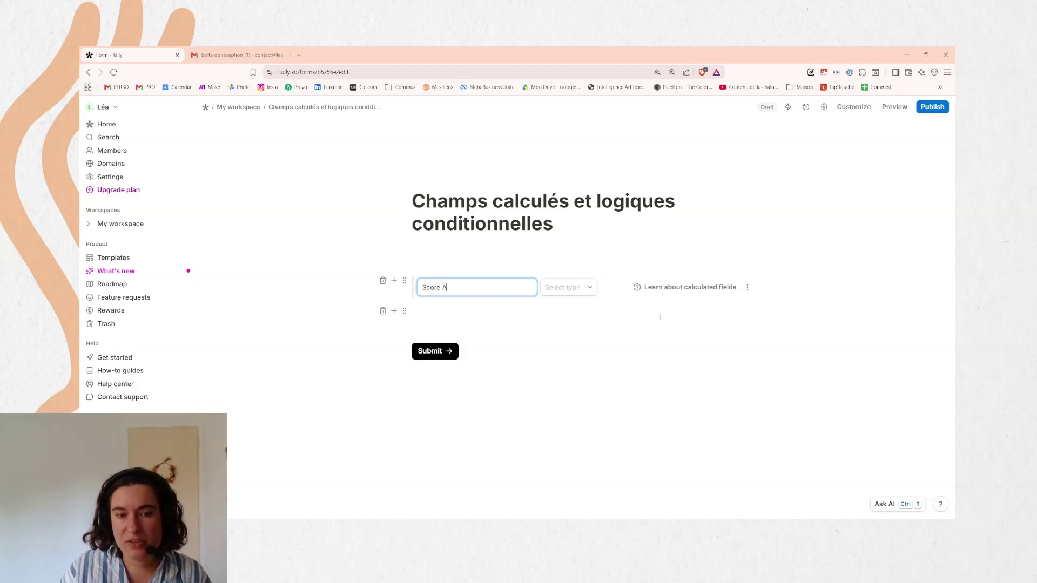
click(586, 290)
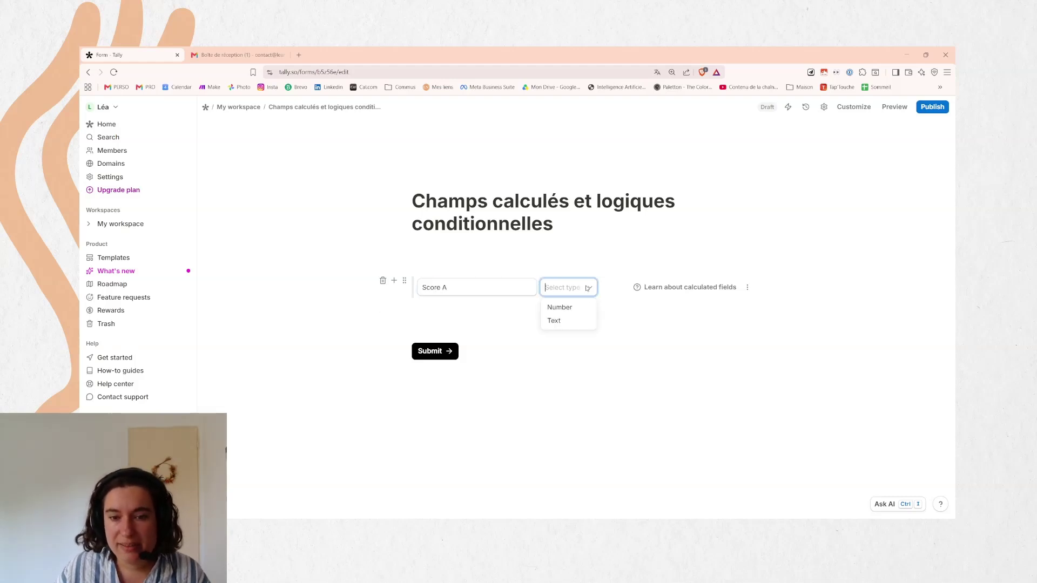
click(559, 307)
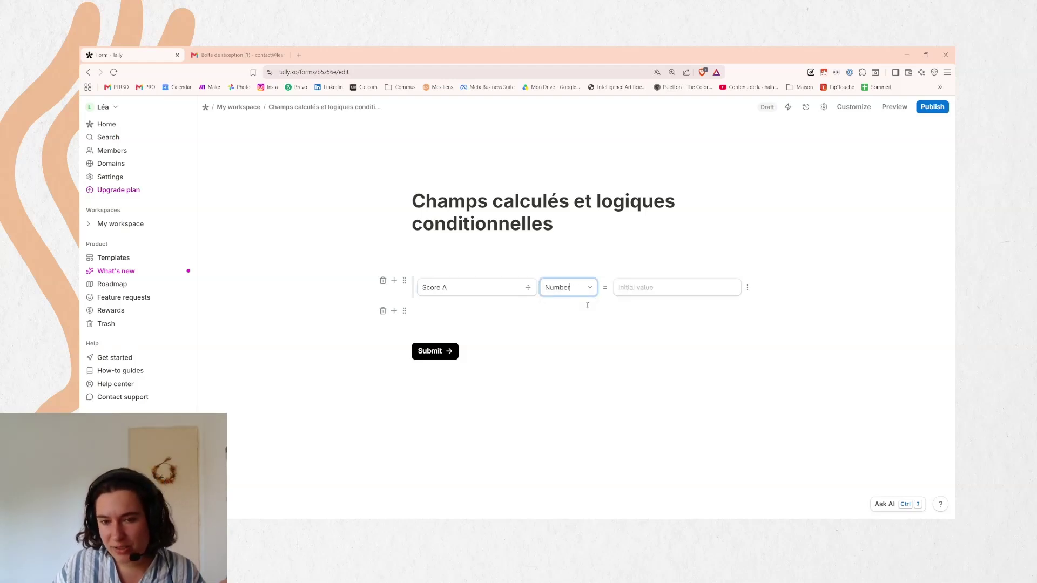
click(637, 285)
text(20)
key(BackSpace)
key(BackSpace)
text(0)
key(Return)
click(747, 287)
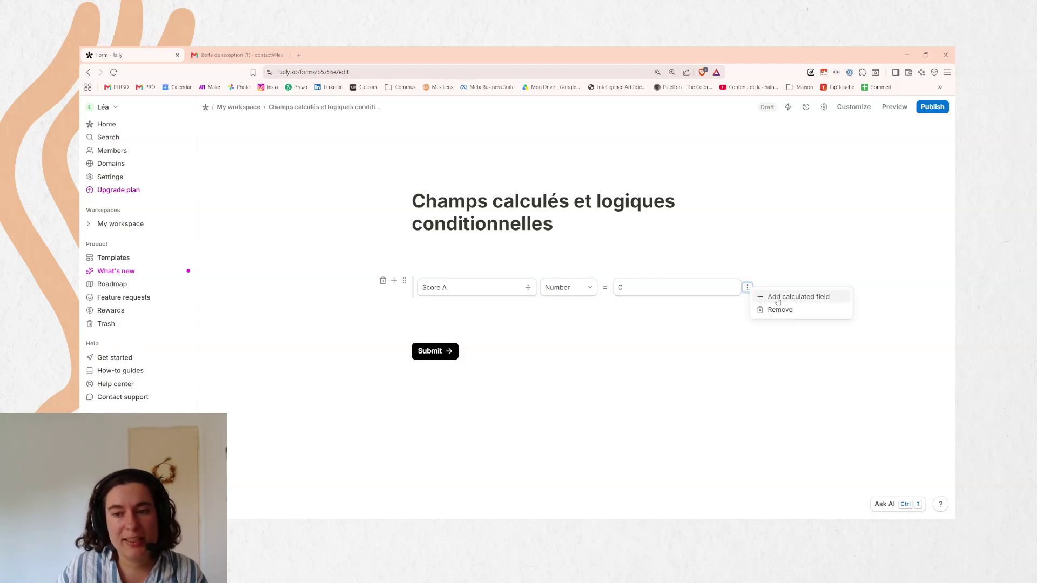
click(467, 313)
click(393, 310)
key(Escape)
Add a second calculated field named "Score B" with type Number and initial value 0
click(747, 287)
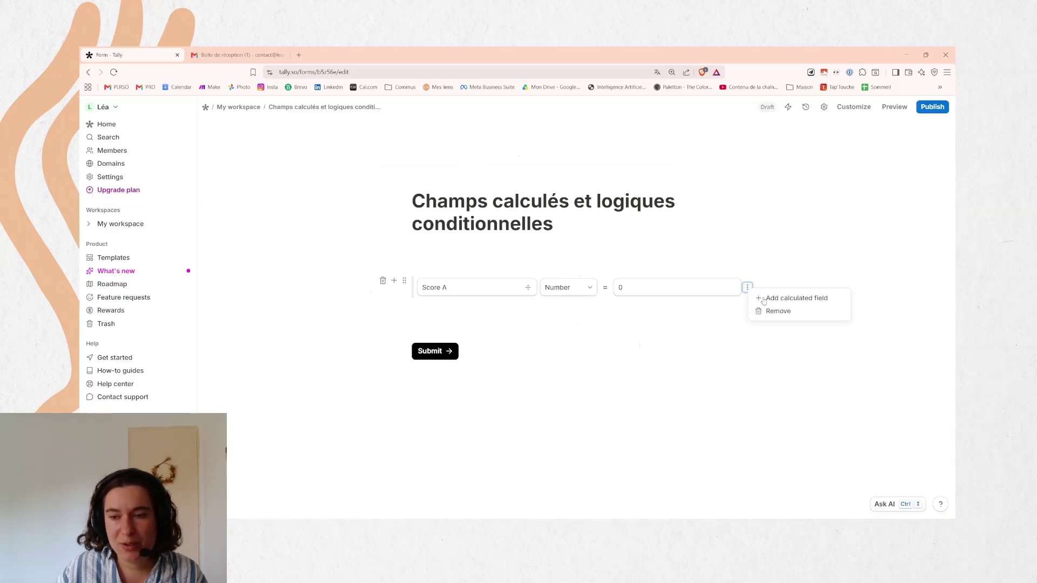
click(766, 300)
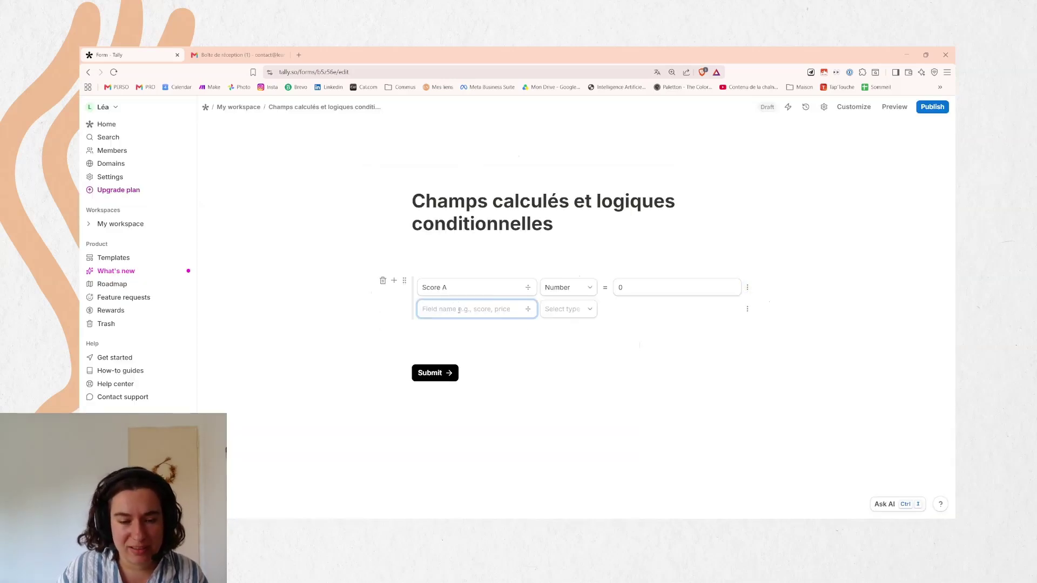
text(Score B)
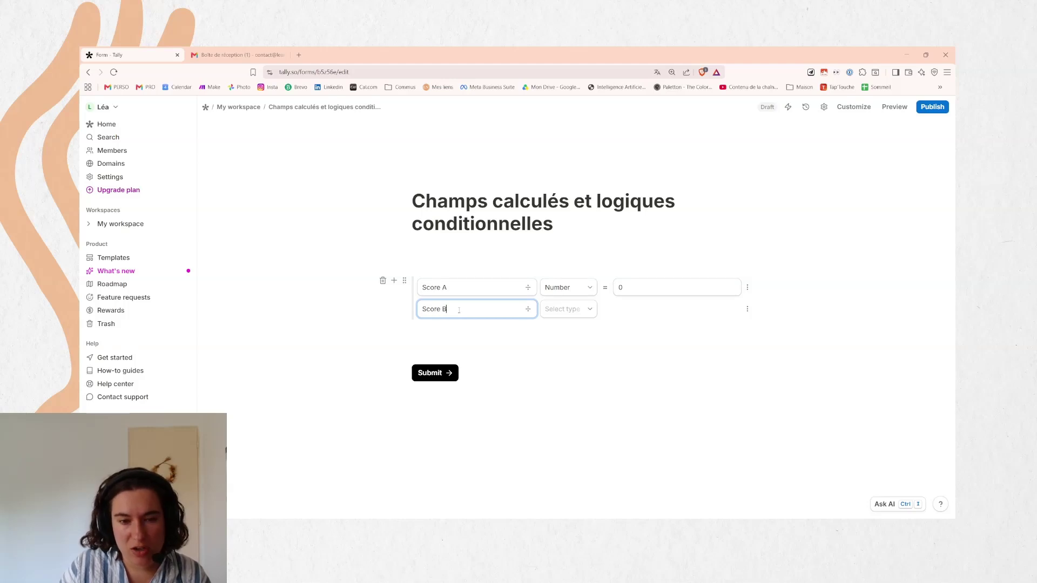
click(567, 311)
click(568, 328)
click(646, 306)
text(0)
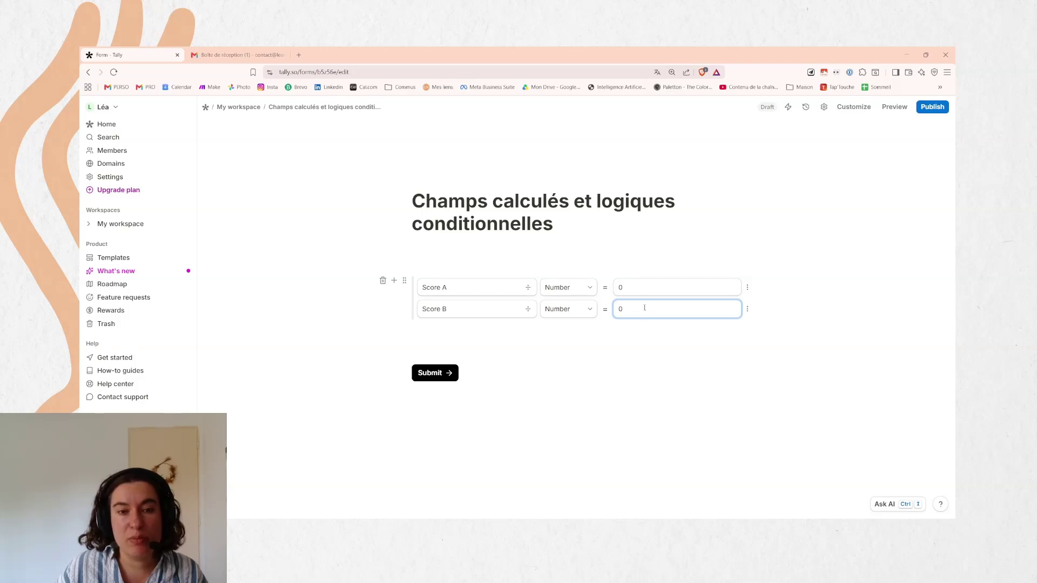
Add blank lines below the calculated fields and a text line reading "Question"
click(629, 343)
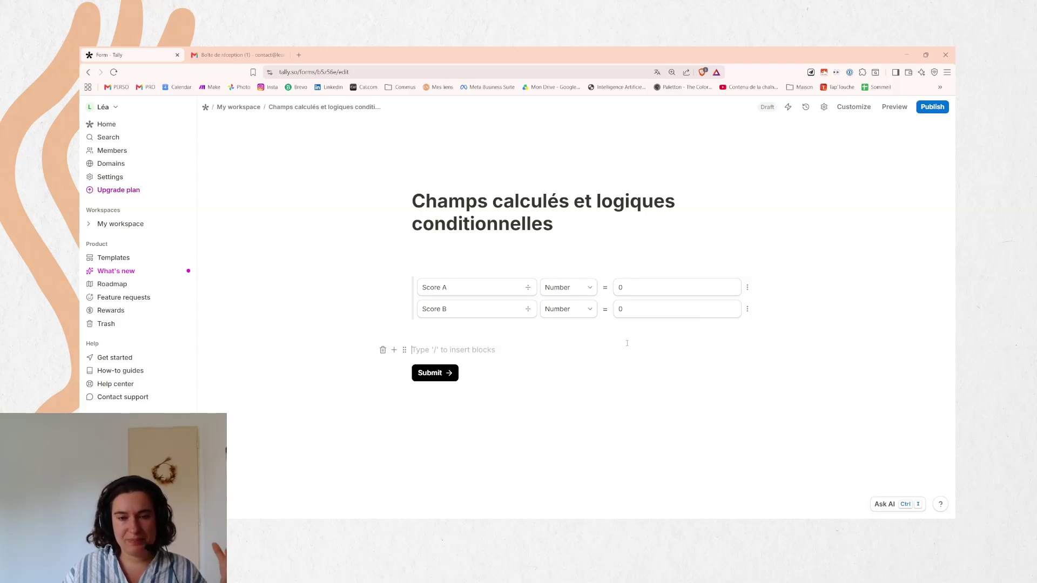
key(Return)
key(Return)
click(624, 361)
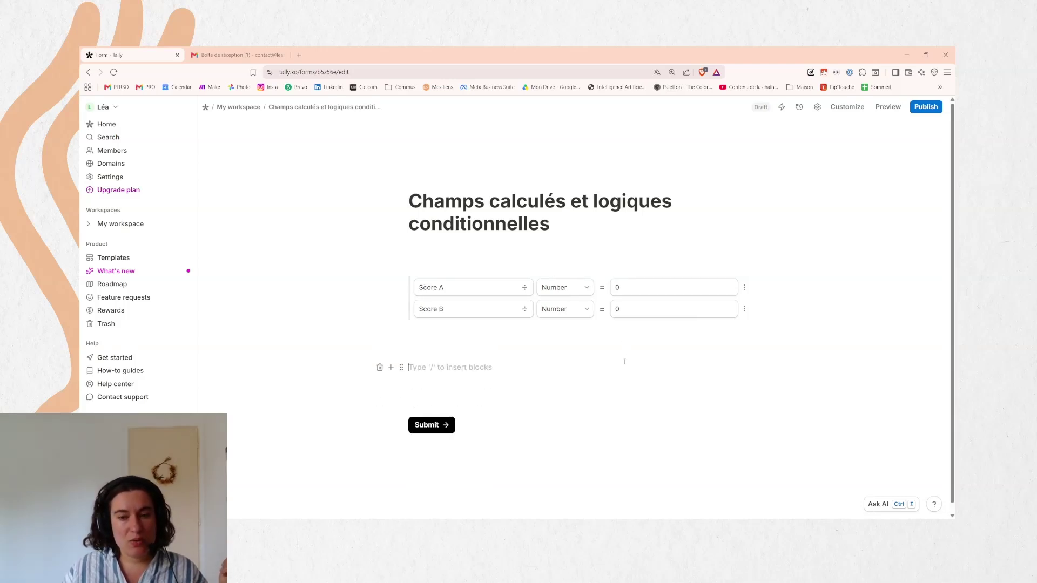
text(Question)
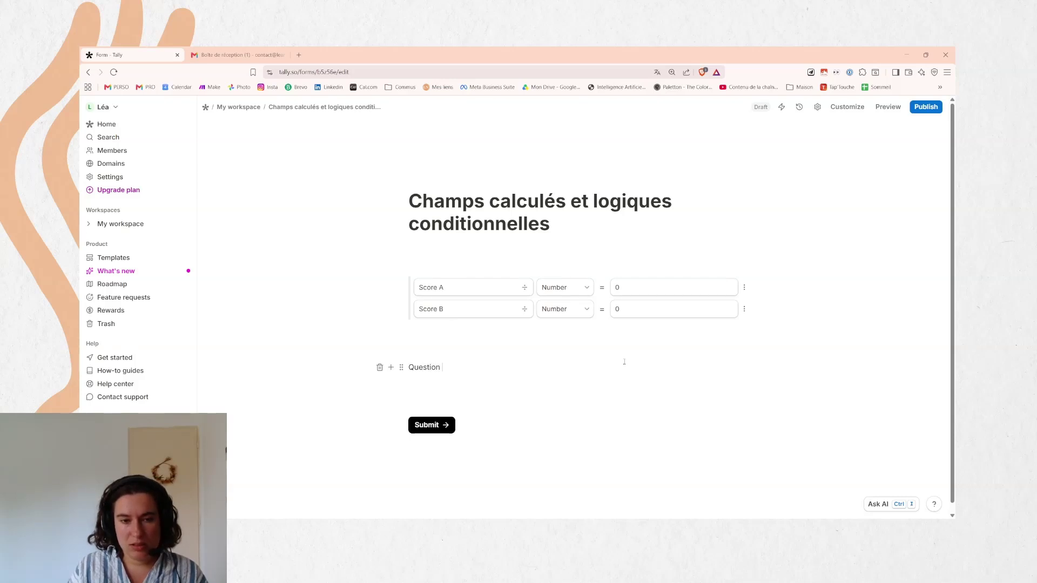
key(Return)
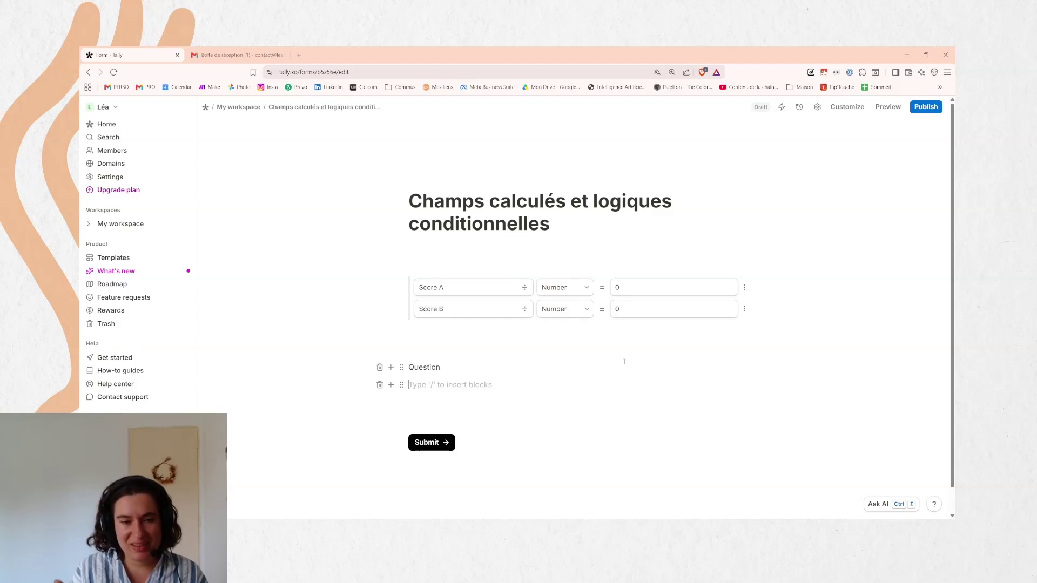
Insert a multiple choice question titled "Question 1" and delete the plain "Question" text line above it
click(391, 384)
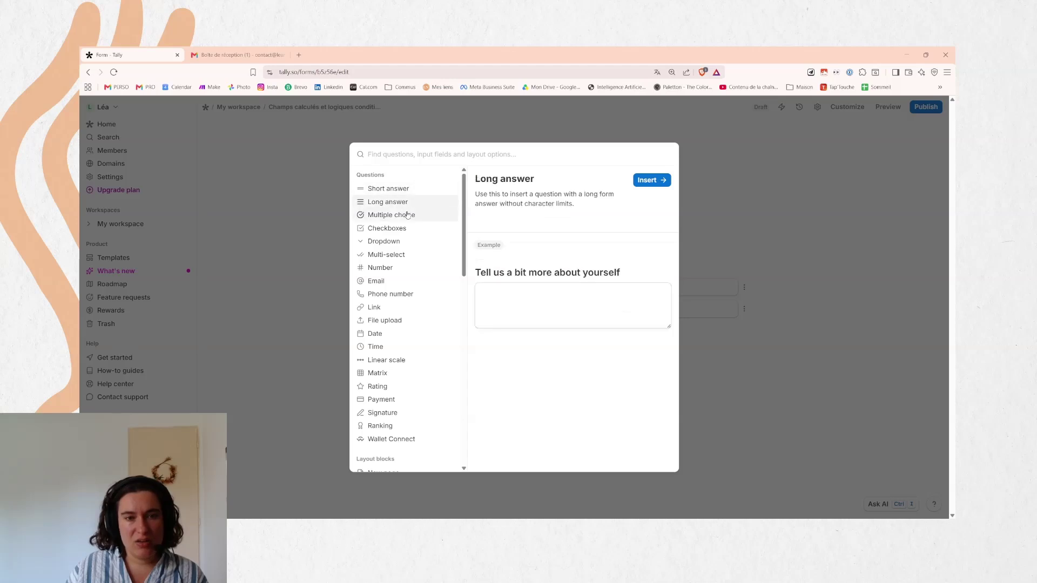
click(649, 185)
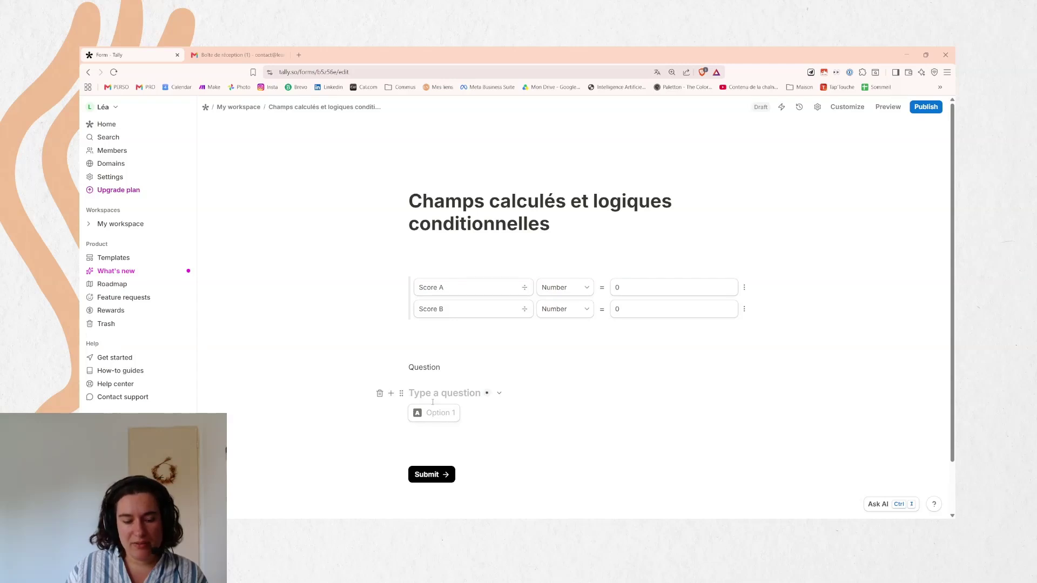
text(Question 1)
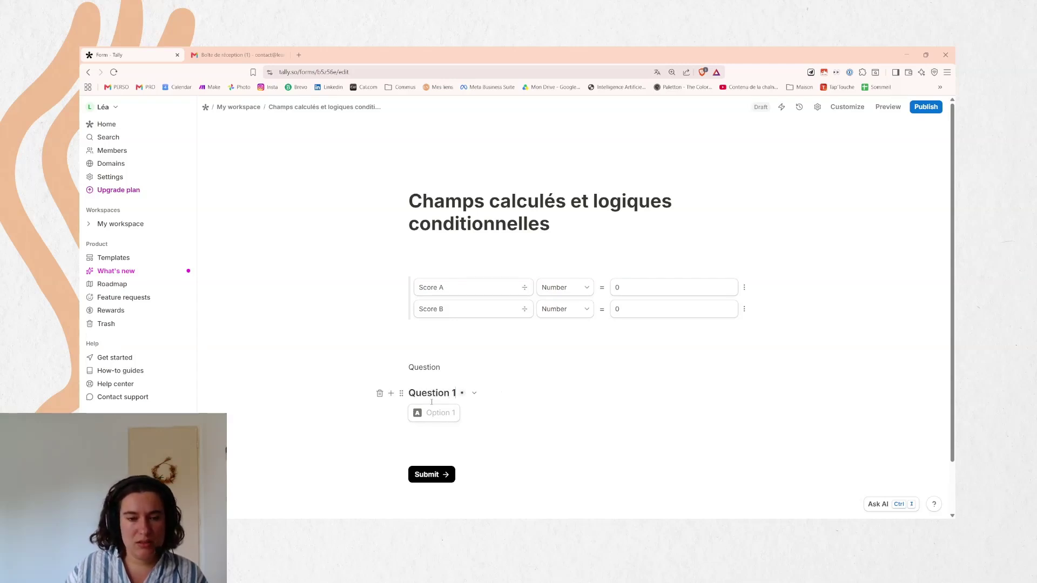
click(379, 368)
Give Question 1 the answer options A, B and C, and add blank lines below it
click(430, 395)
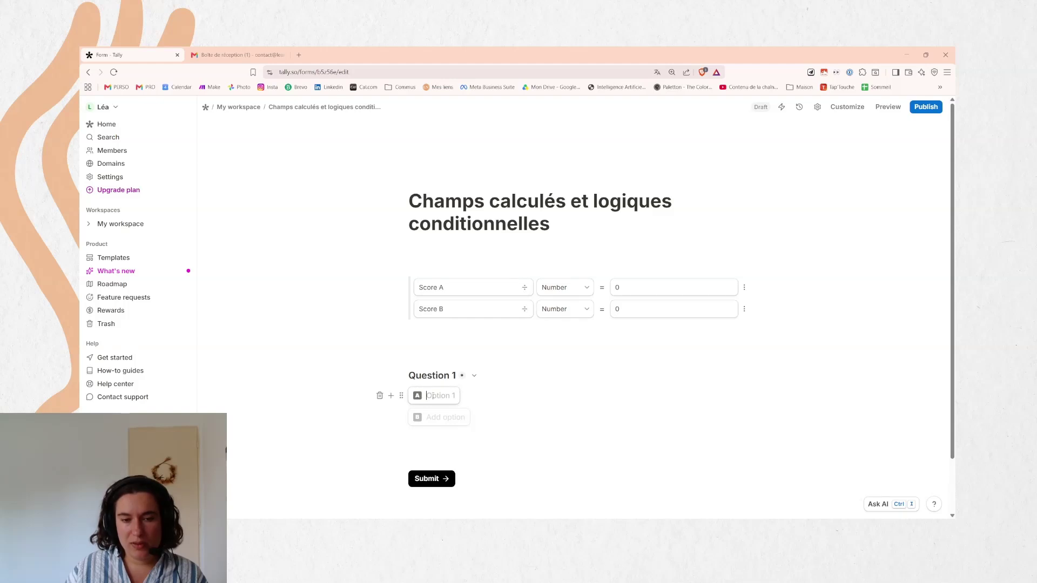
text(A)
click(448, 418)
text(B)
click(449, 419)
text(C)
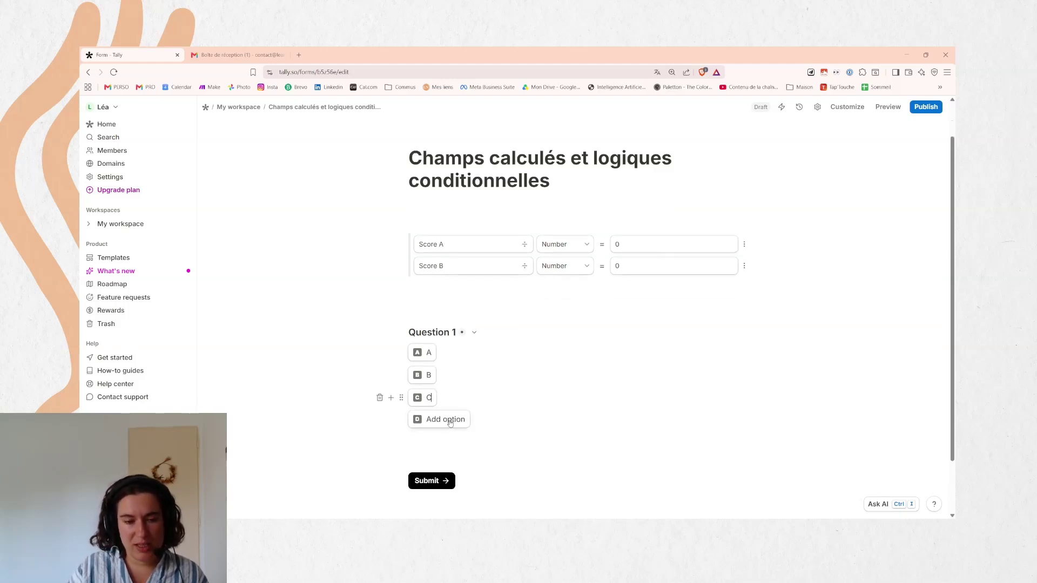
key(Return)
key(Return)
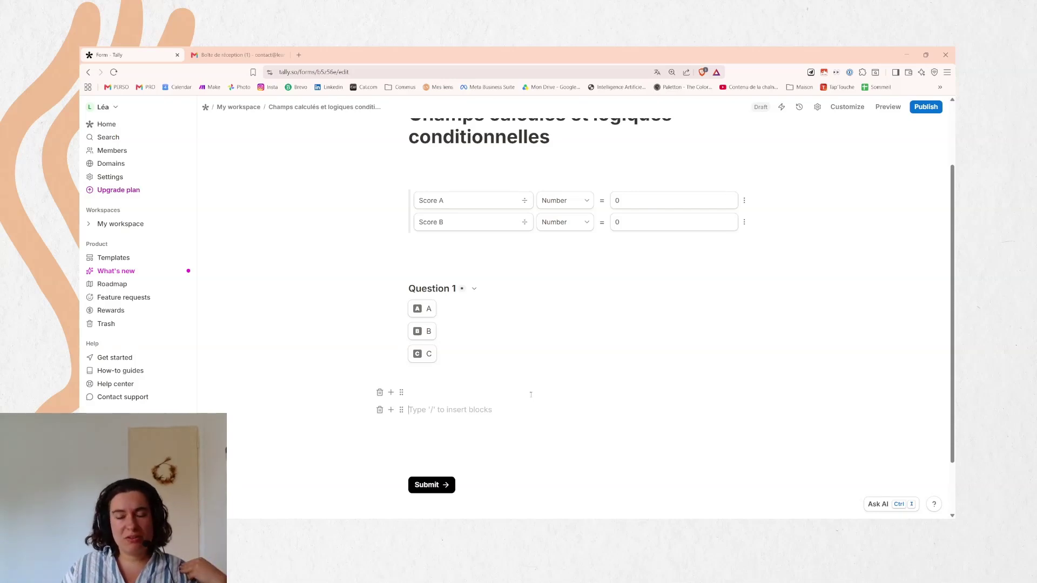
click(657, 222)
click(426, 309)
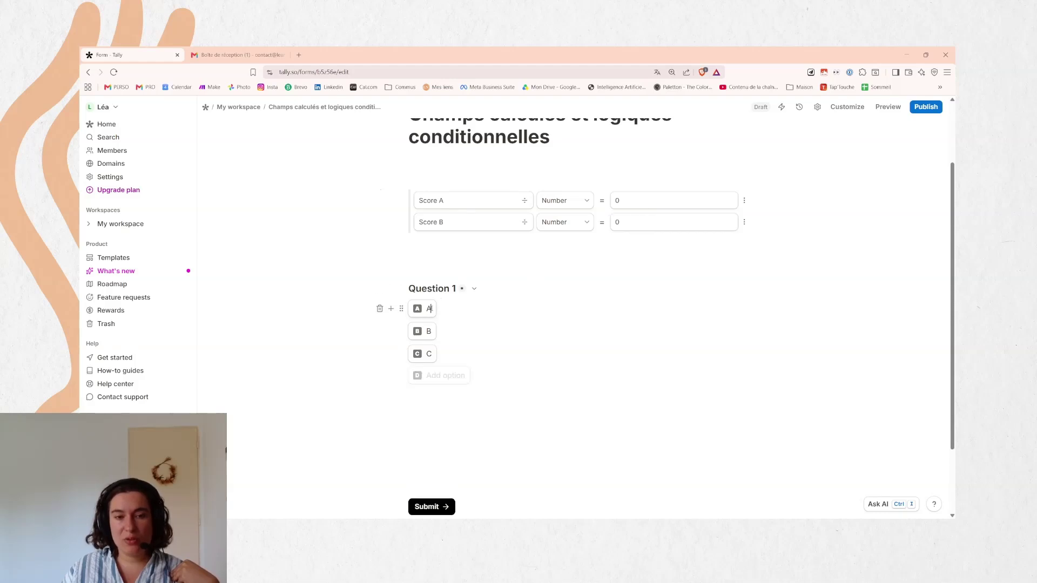
Insert a Conditional logic block from the advanced blocks below Question 1's options
click(466, 408)
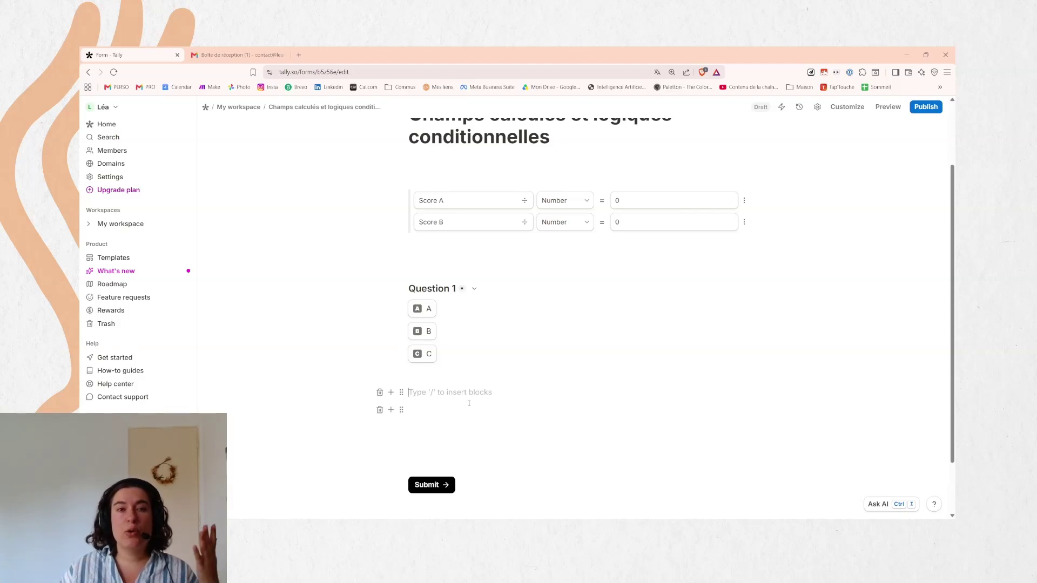
click(390, 392)
scroll(429, 356, down, 5)
scroll(432, 346, up, 4)
scroll(434, 343, up, 3)
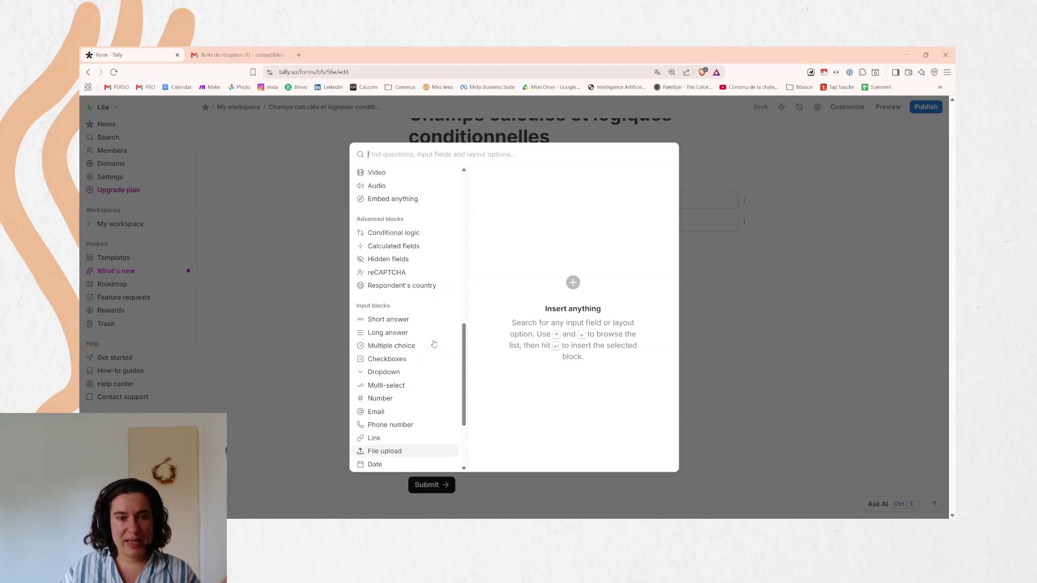
drag(365, 240, 401, 241)
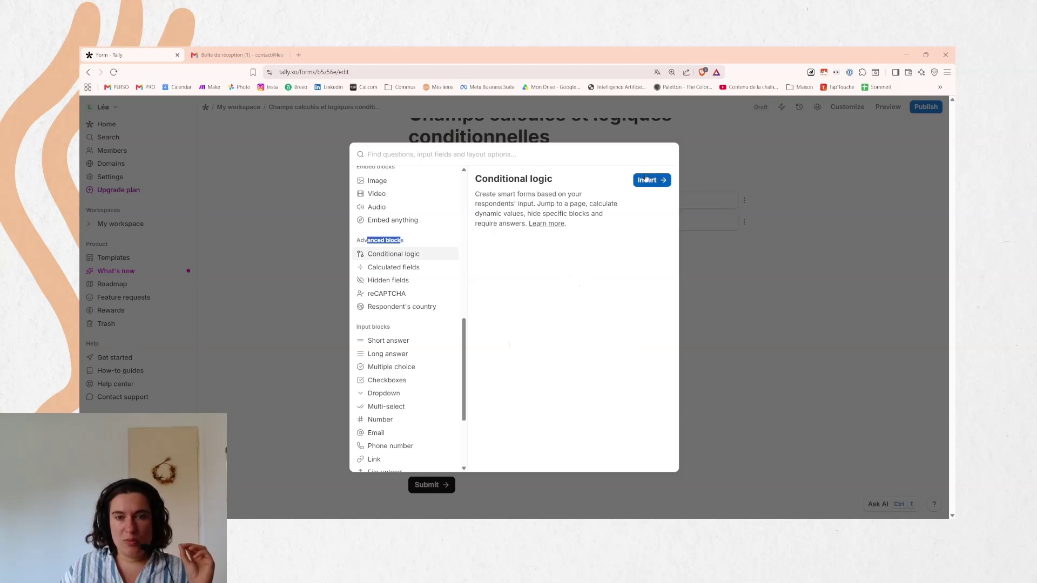
key(Return)
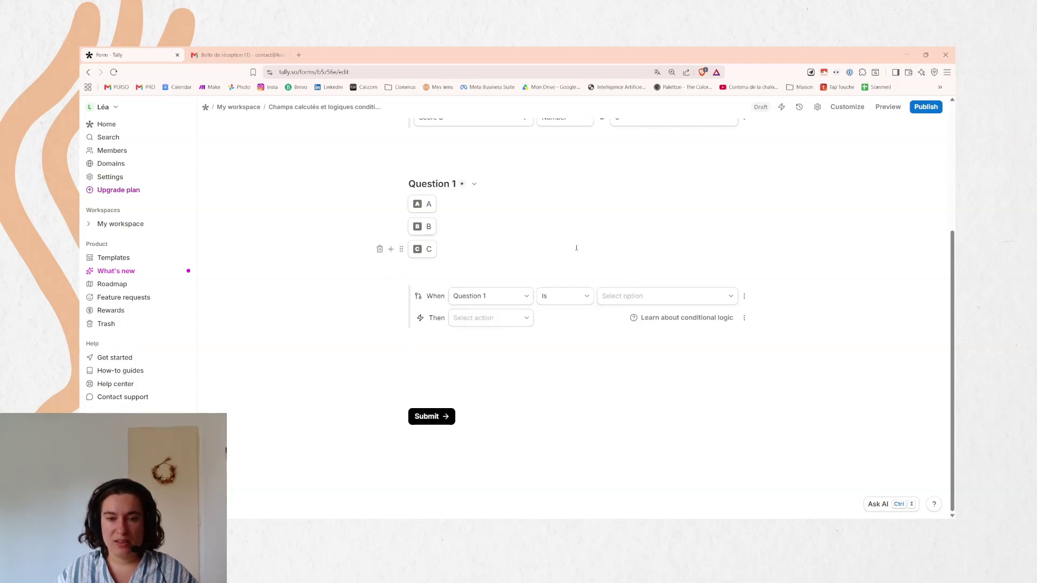
Set the rule's When condition to Question 1 Is A
click(514, 296)
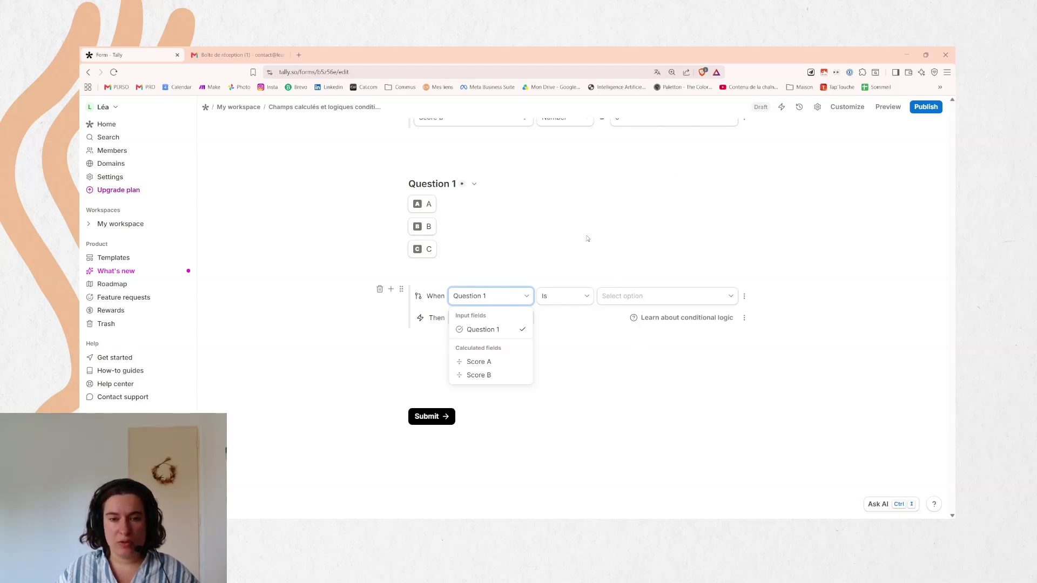
click(500, 331)
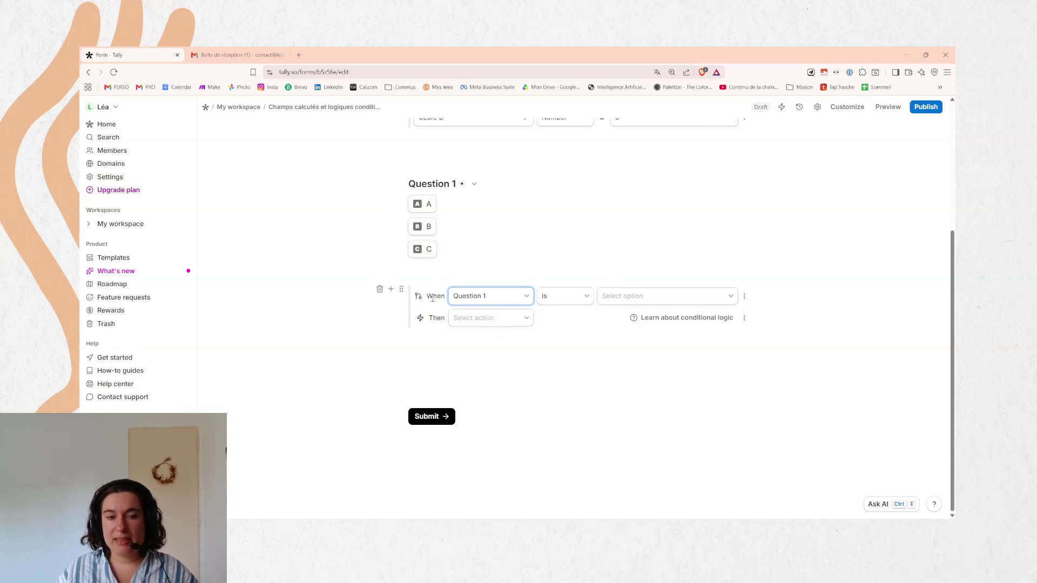
click(573, 298)
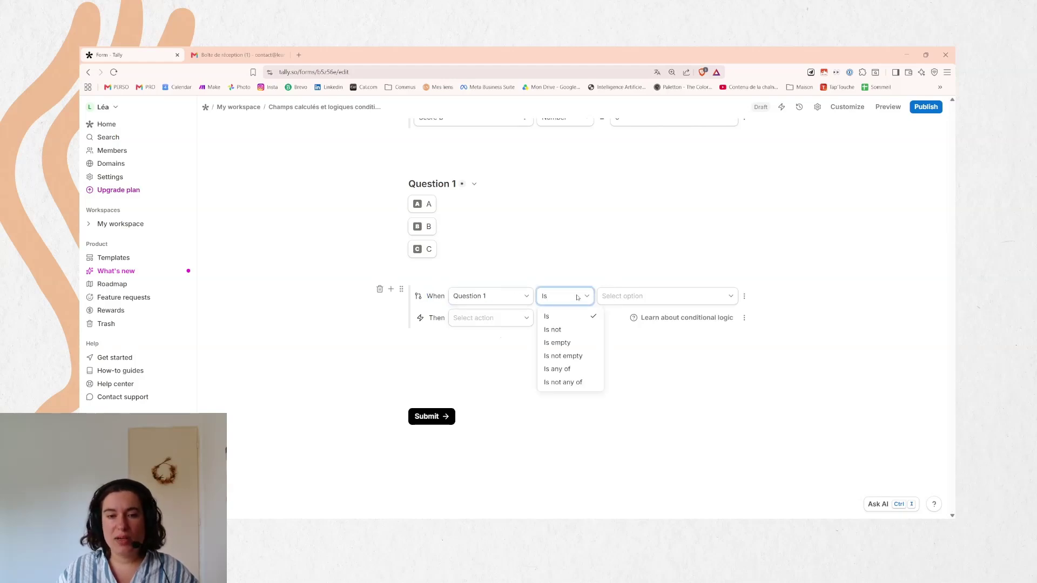
click(675, 296)
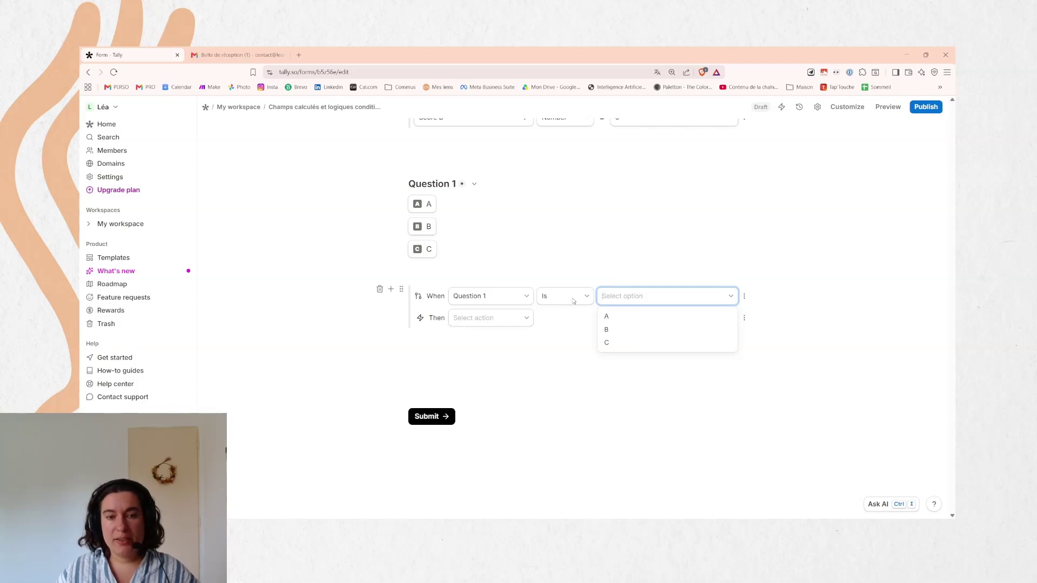
click(618, 316)
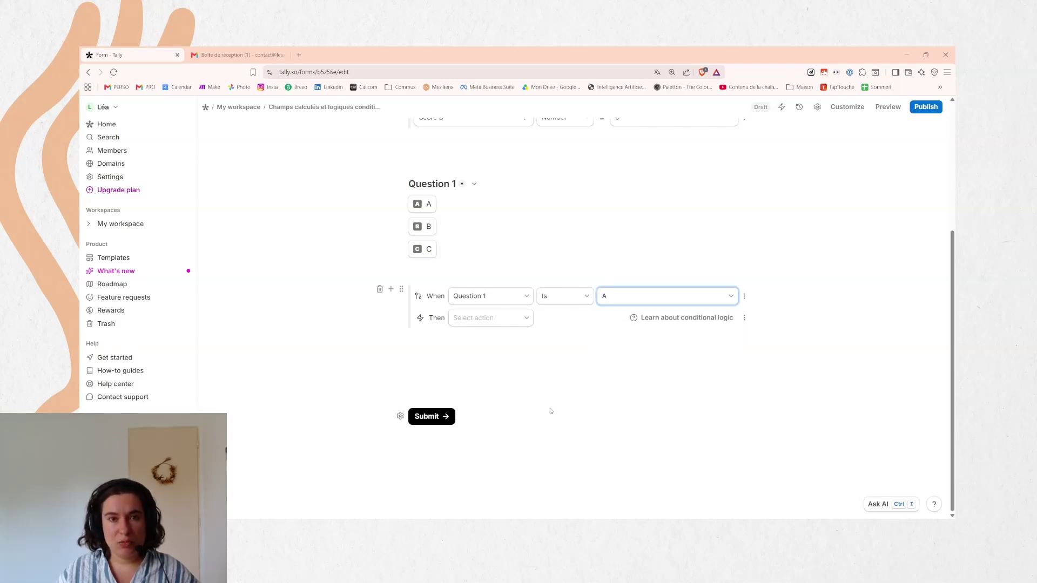
Set the first rule's Then action to Calculate Score A Add 1
click(468, 320)
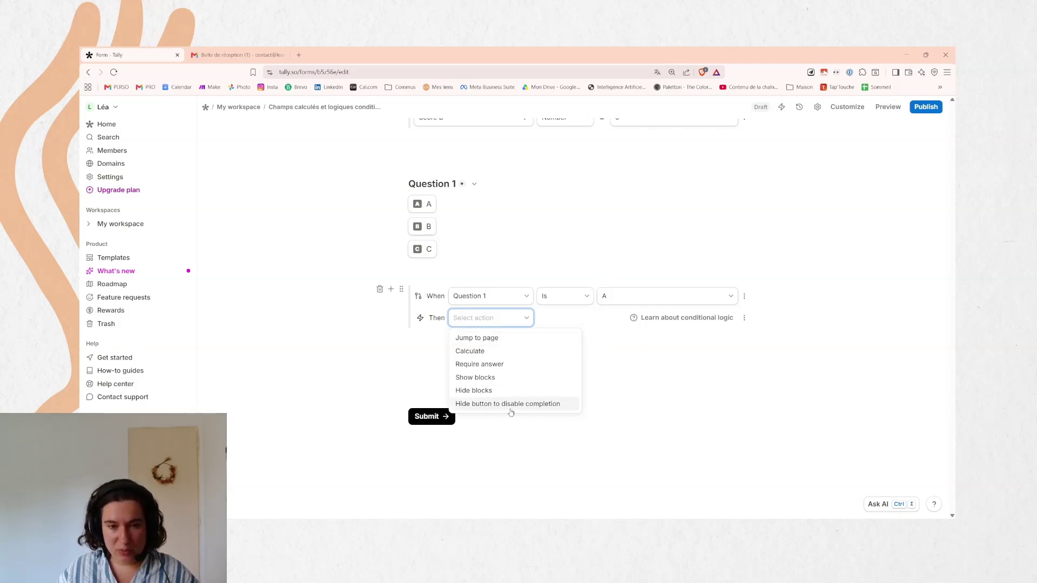
click(501, 352)
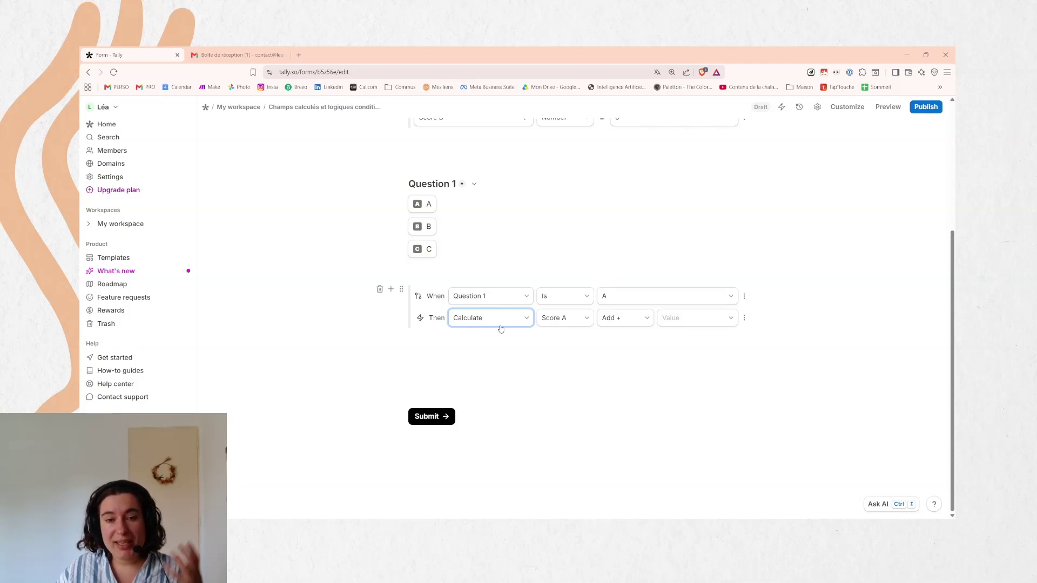
click(565, 323)
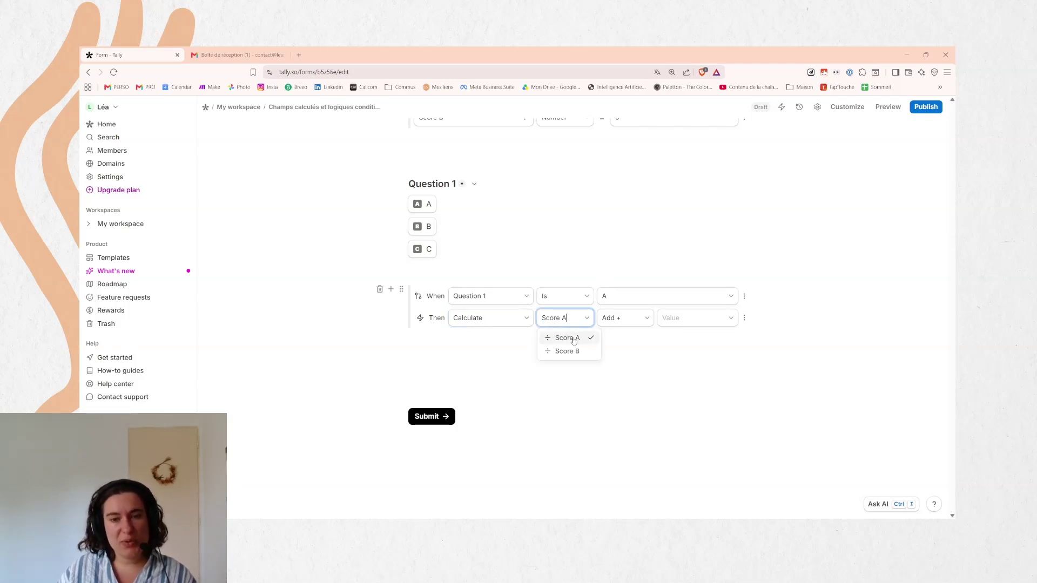
key(Escape)
click(687, 318)
text(1)
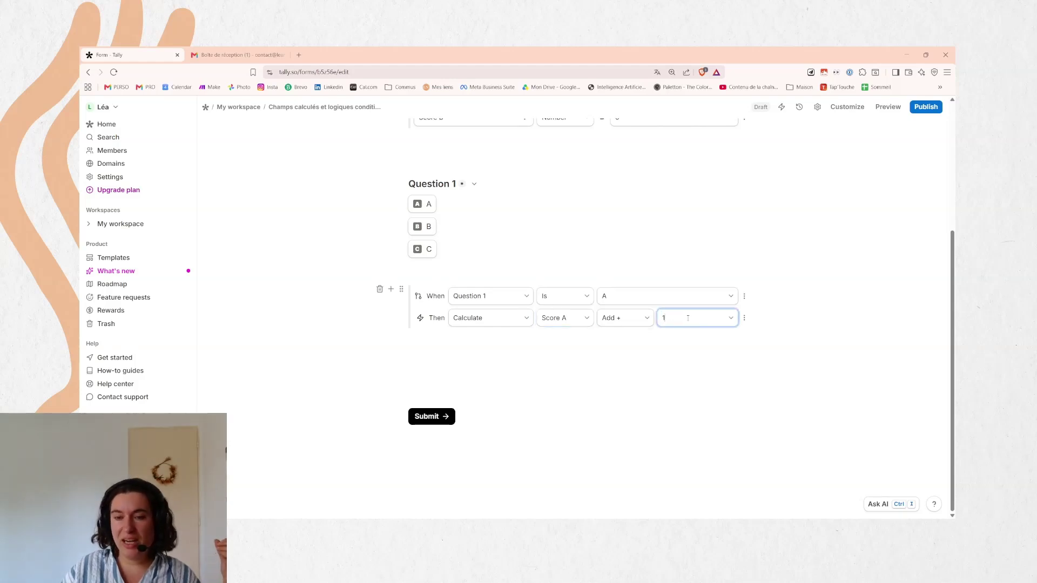
click(701, 370)
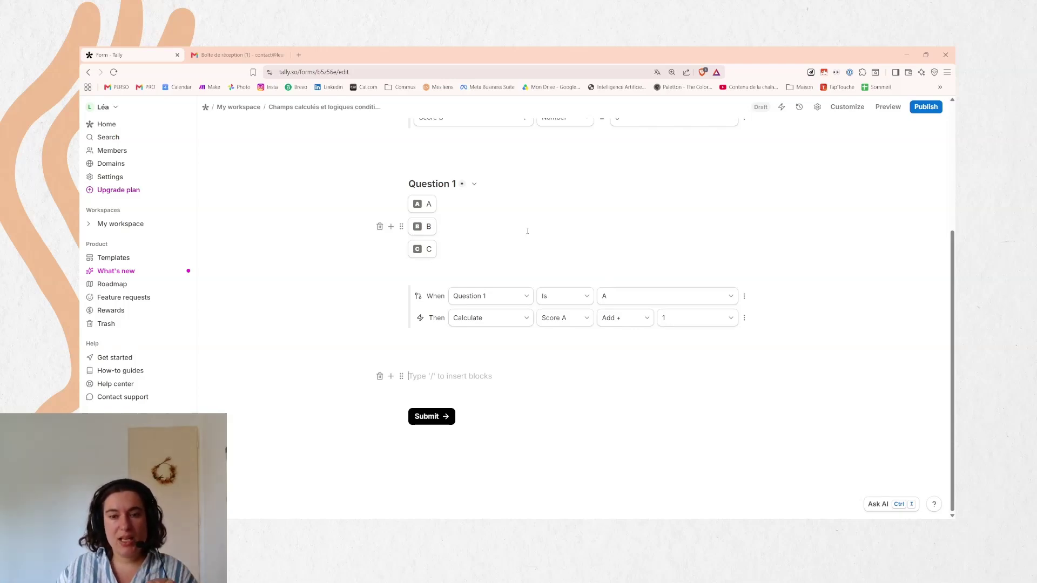
Duplicate the whole conditional logic block for Question 1 Is A
click(744, 297)
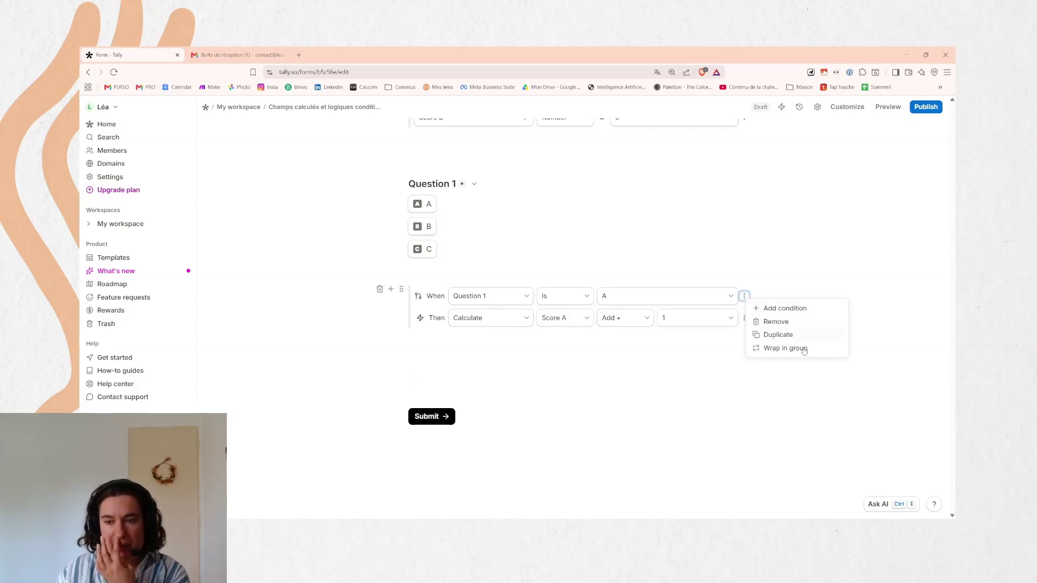
click(659, 350)
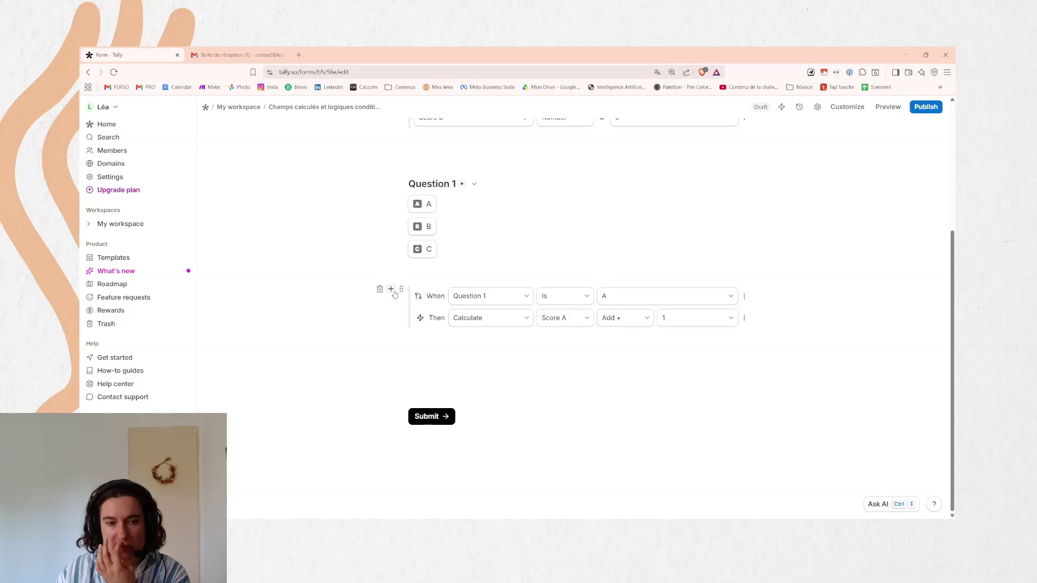
click(401, 289)
click(348, 298)
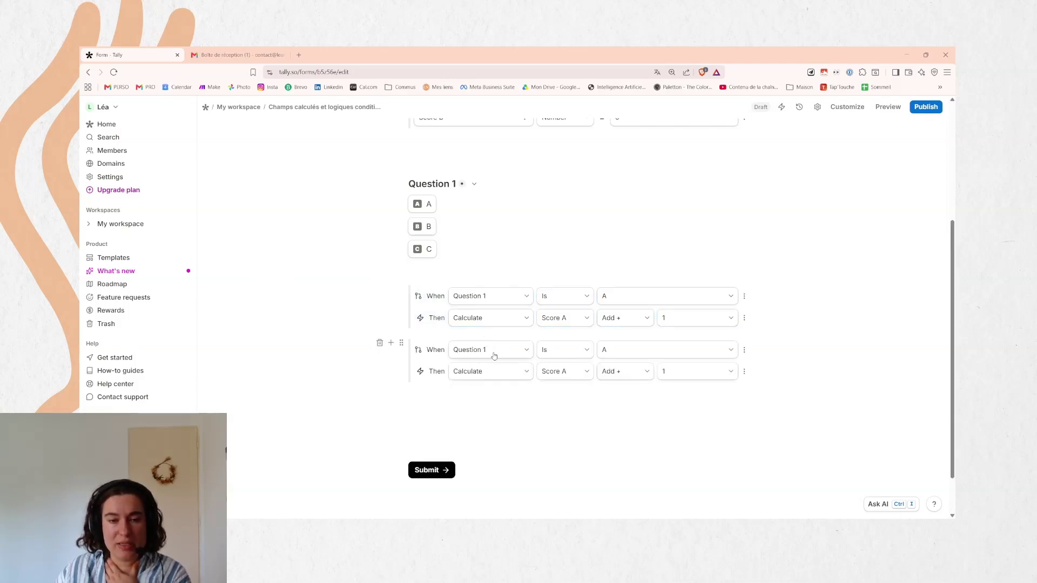
Change the duplicated rule to apply when Question 1 Is B and to add 1 to Score B
click(643, 355)
click(617, 383)
click(585, 371)
click(567, 405)
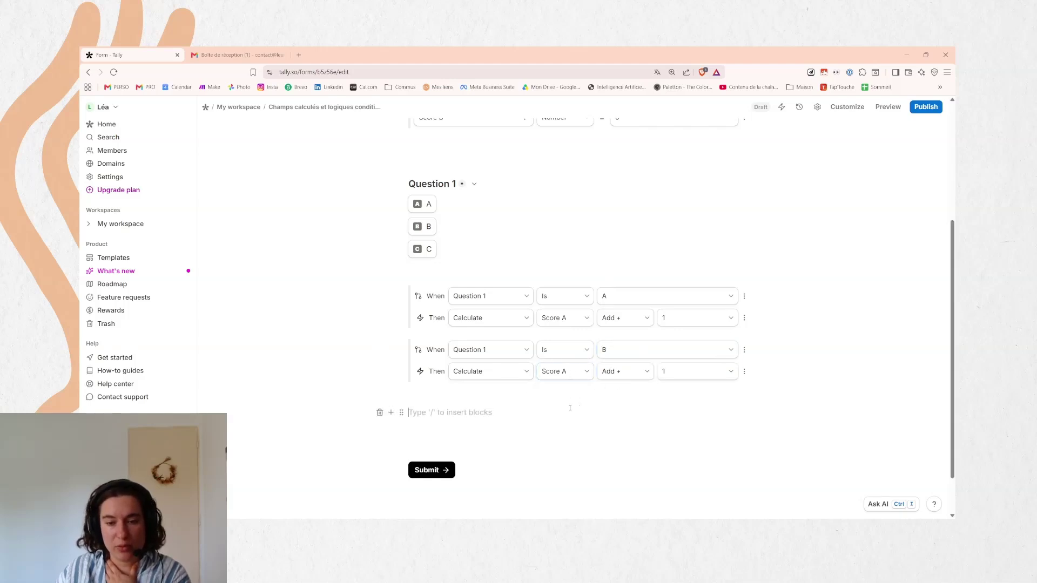
click(564, 371)
click(570, 405)
click(693, 365)
click(694, 400)
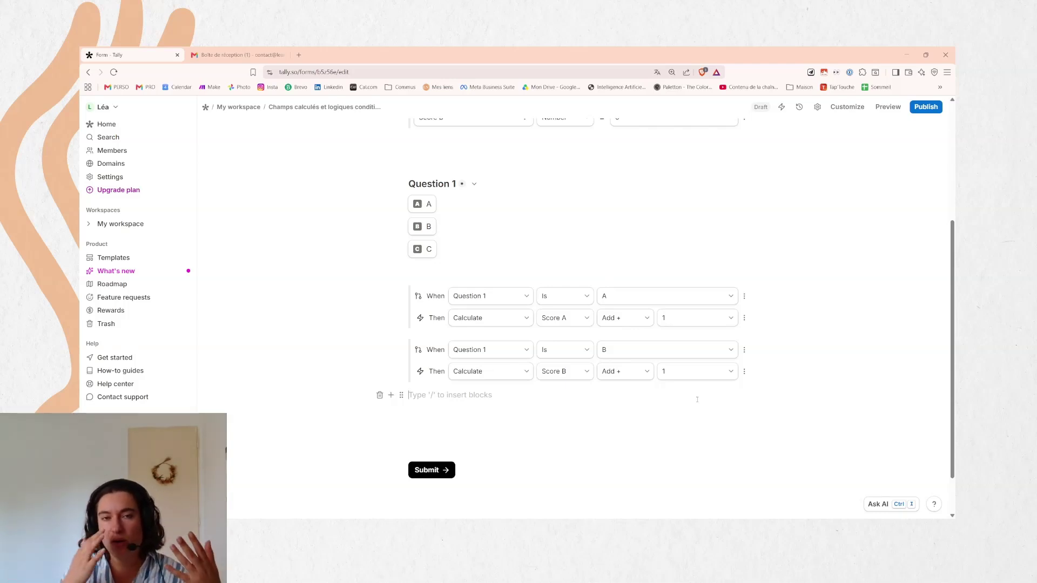
Add a blank line below the two rules and insert another Conditional logic block there
key(Return)
scroll(569, 437, down, 1)
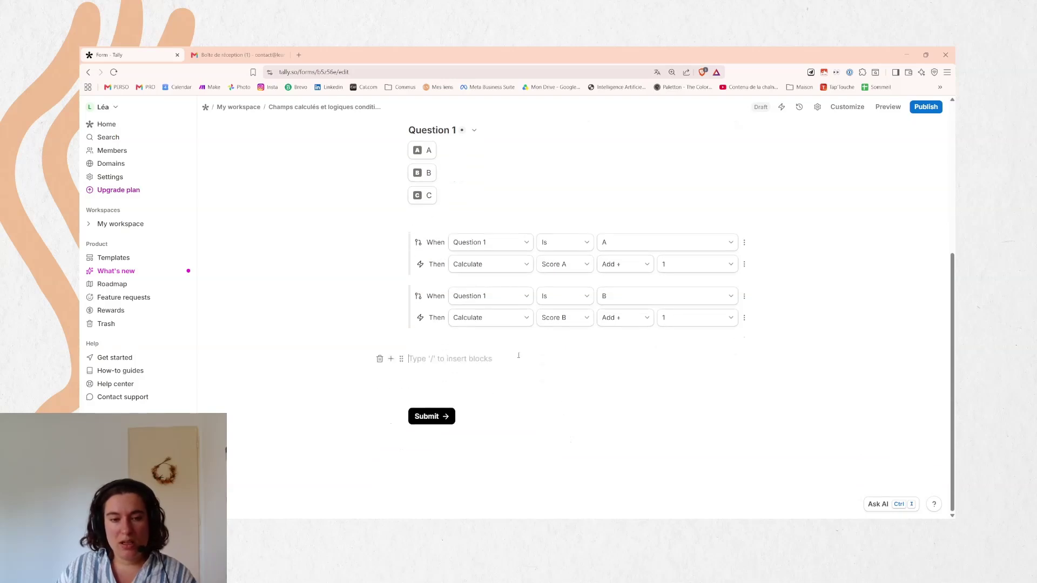
text(/)
scroll(410, 349, down, 5)
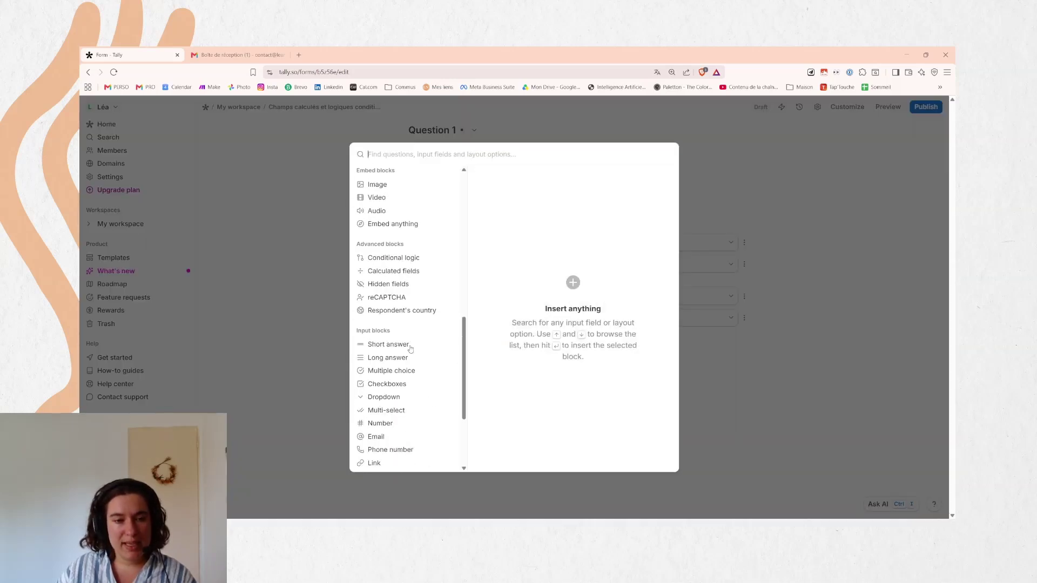
scroll(409, 346, down, 3)
scroll(409, 318, up, 4)
click(393, 339)
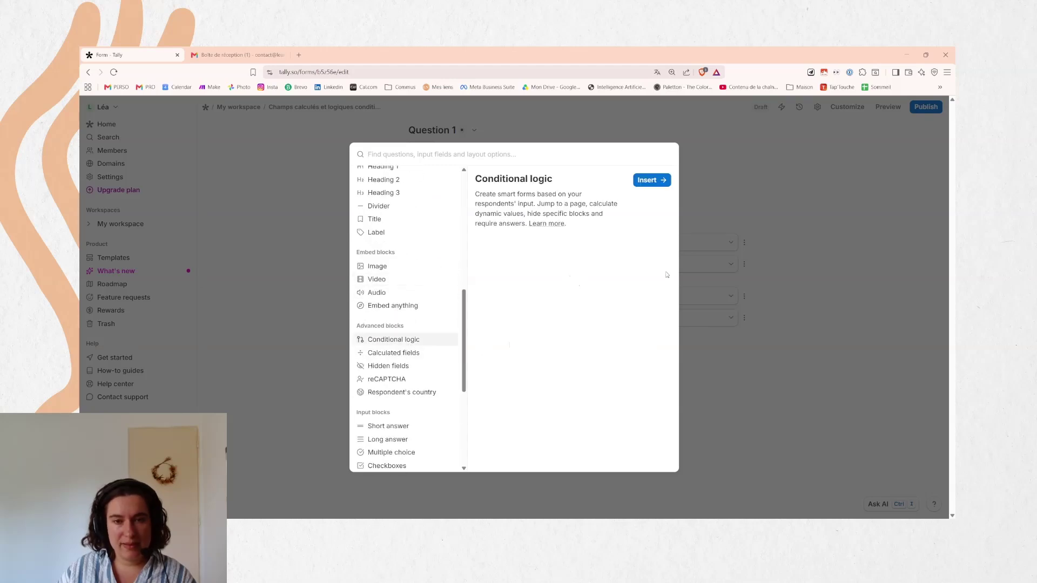
click(651, 180)
Set the third rule's Then action to Jump to page
click(517, 355)
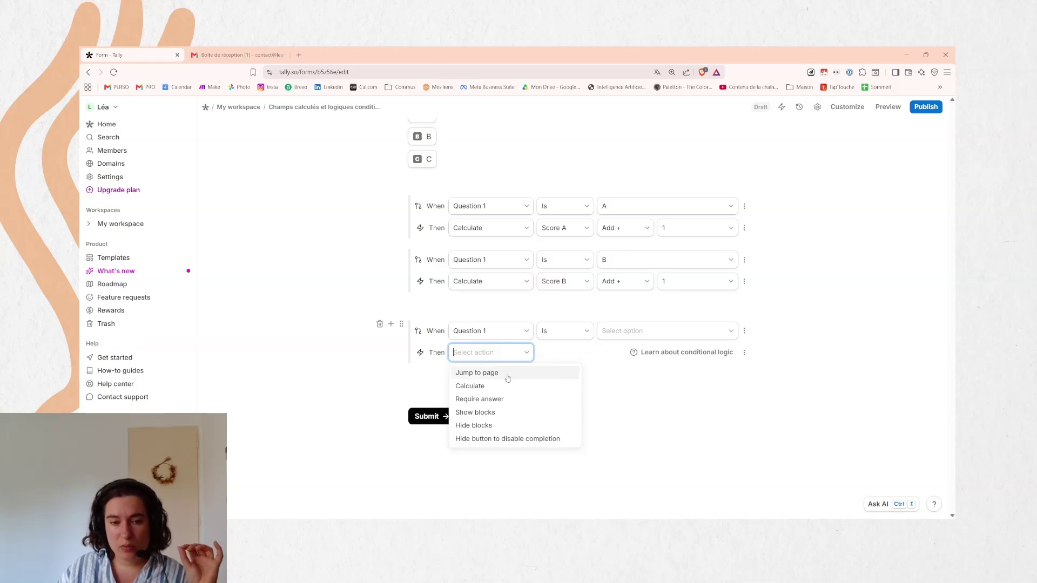
click(507, 374)
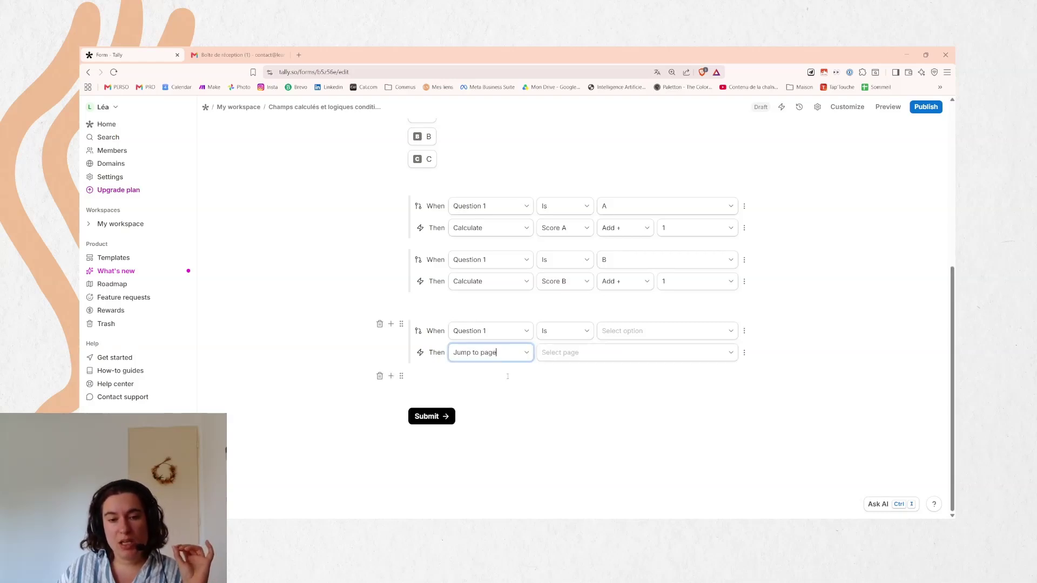
click(510, 384)
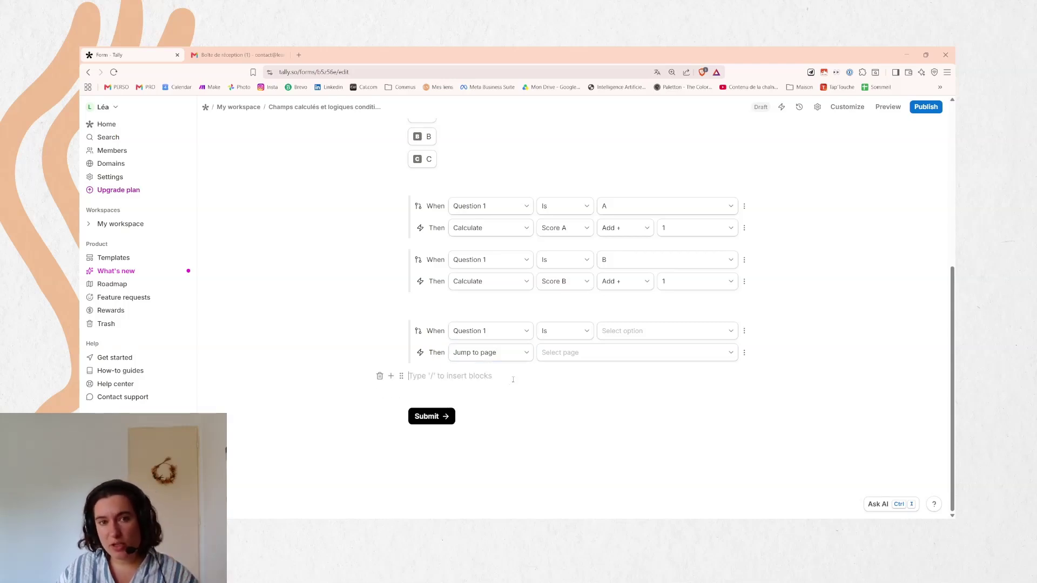
Insert a new page below the third rule so the form has a Page 2
click(402, 376)
key(Escape)
click(390, 375)
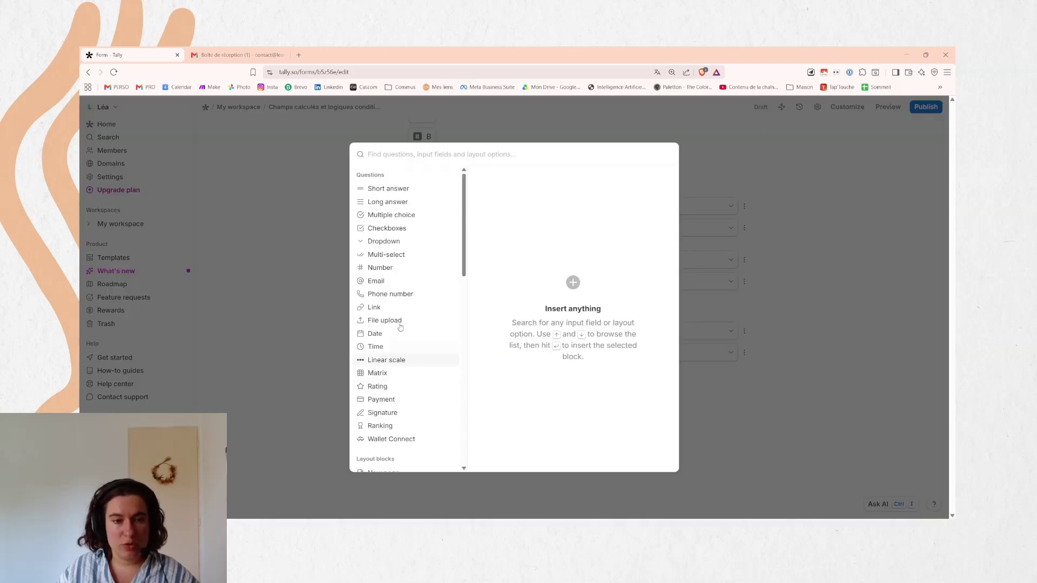
scroll(400, 330, down, 3)
click(653, 183)
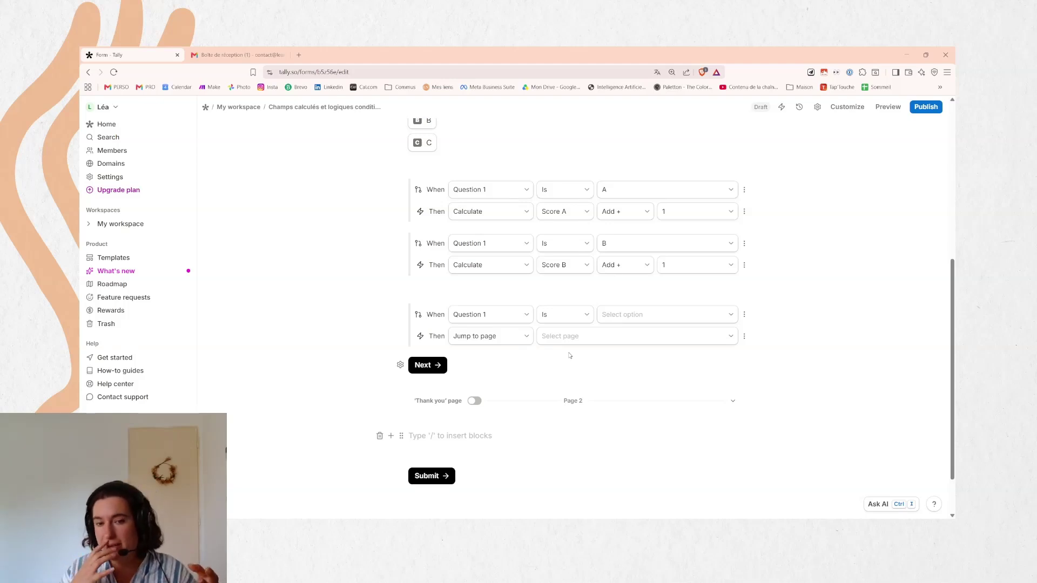
Check the jump targets offered in the third rule and change its Then action to Require answer
click(696, 319)
click(655, 328)
click(556, 336)
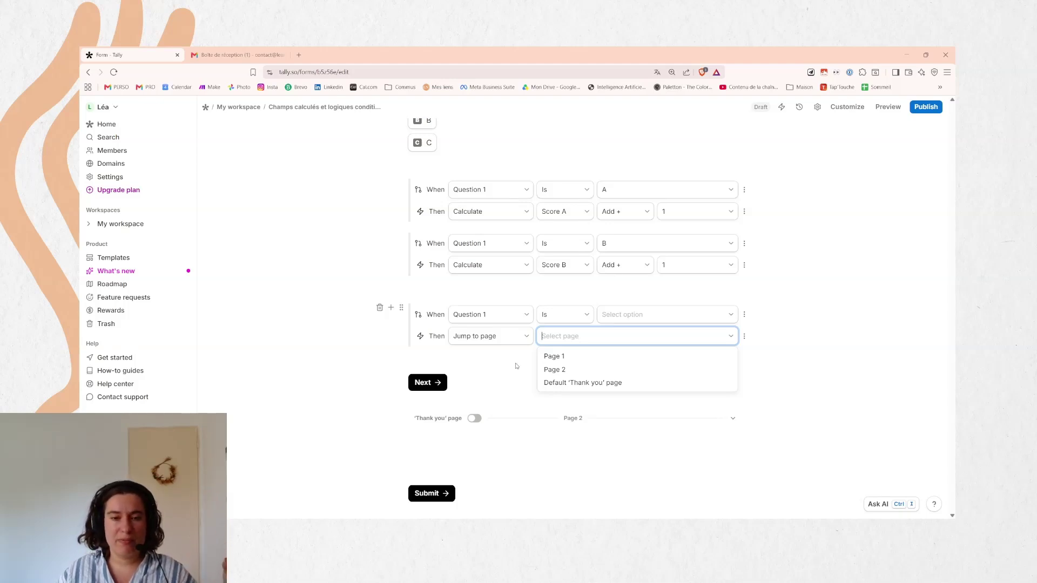
key(Escape)
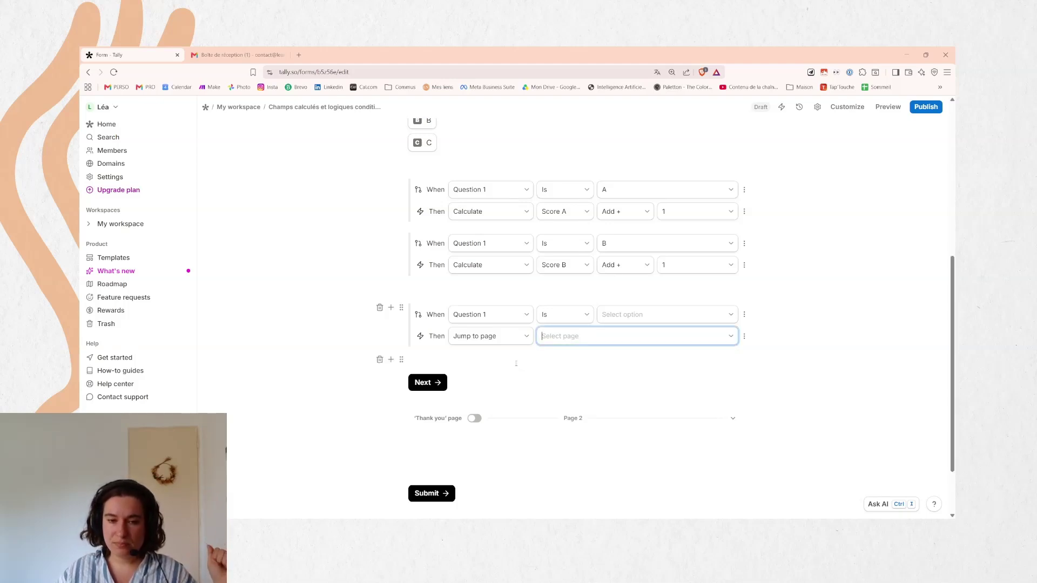
click(510, 337)
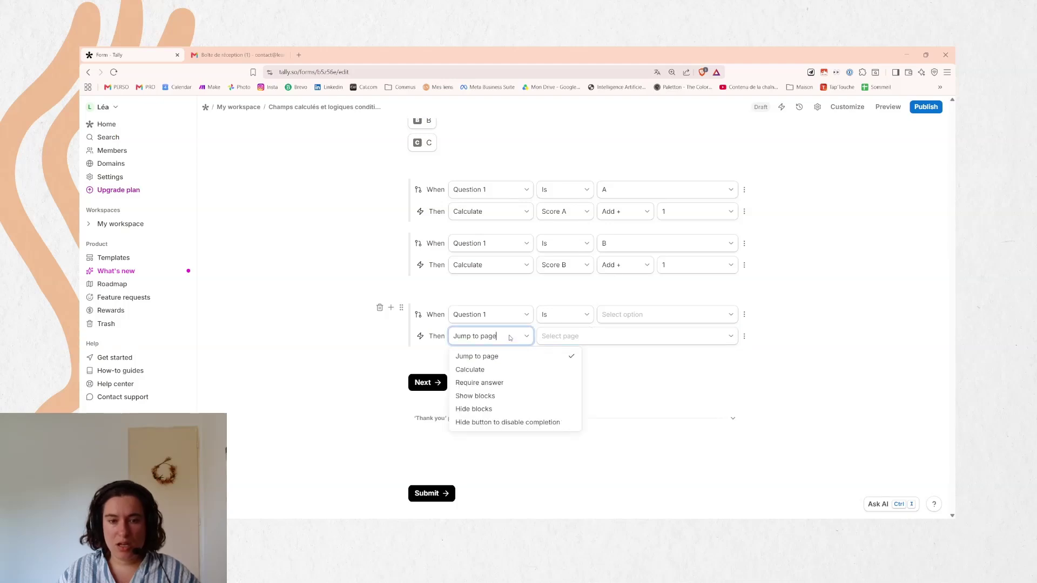
click(499, 385)
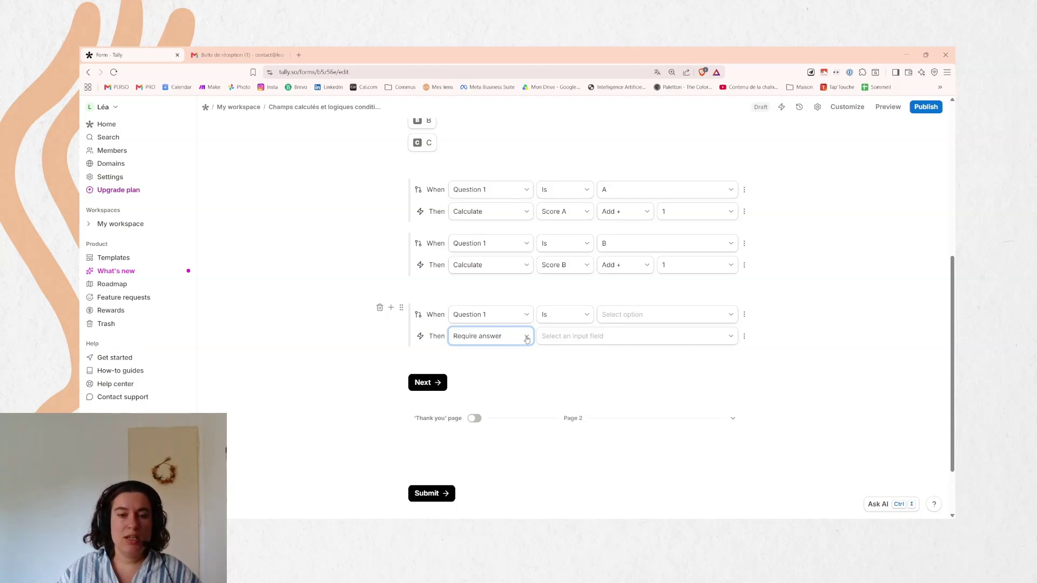
Make Question 1 optional and turn its required setting back on
scroll(527, 339, up, 3)
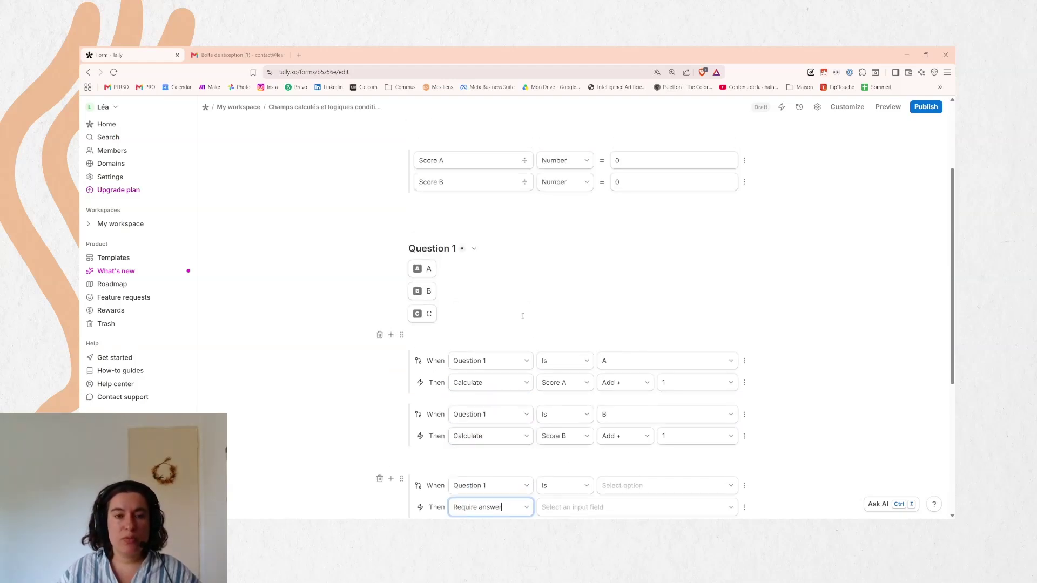
click(463, 251)
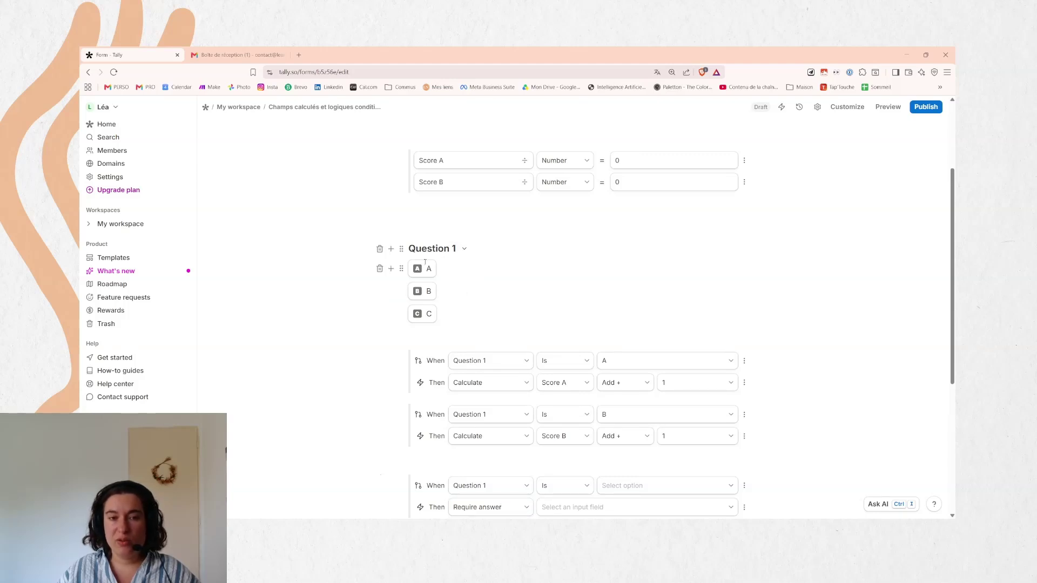
click(401, 251)
click(382, 177)
click(457, 248)
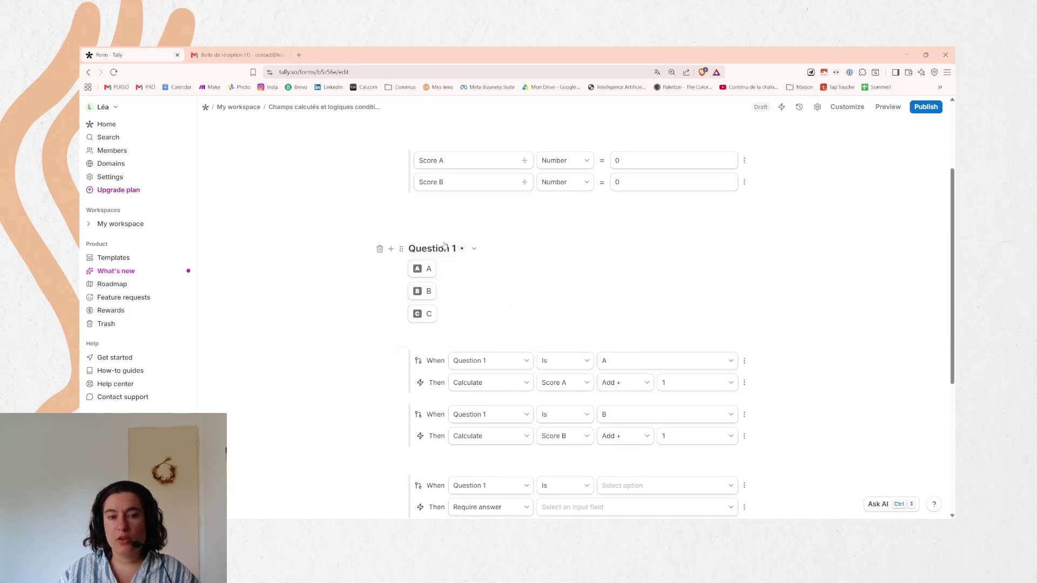
Hide the Question 1 block together with its answer options
scroll(475, 270, down, 4)
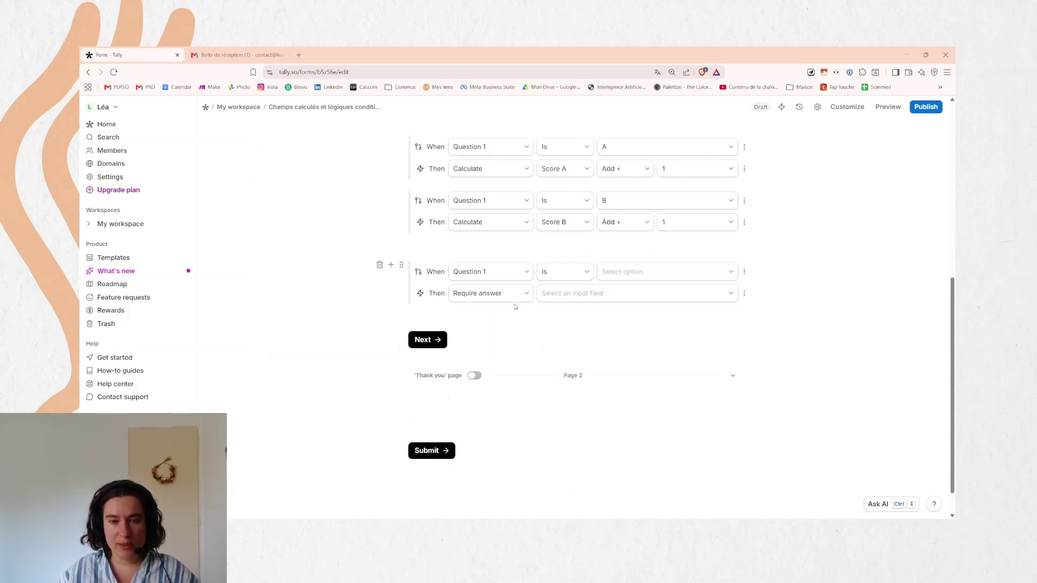
click(479, 294)
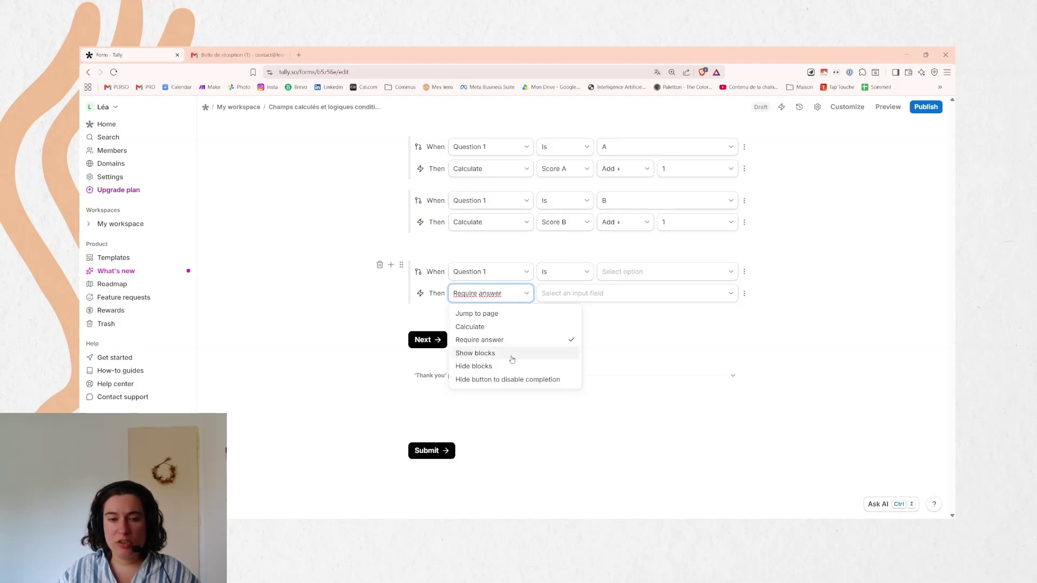
scroll(406, 293, up, 5)
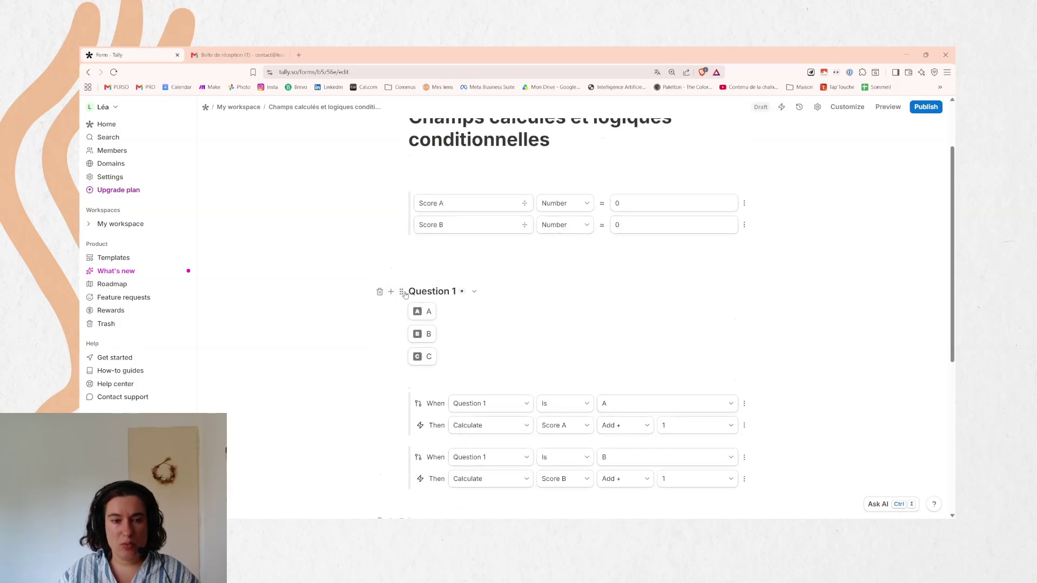
click(406, 293)
click(378, 344)
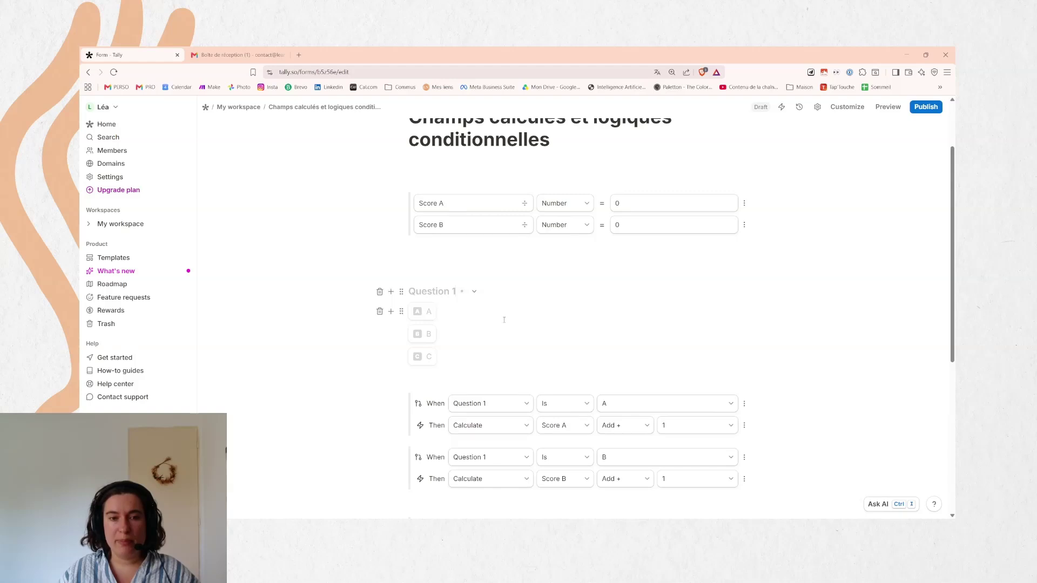
Set the third rule's Then action to Show blocks with Question 1 as the block to show
scroll(504, 320, down, 2)
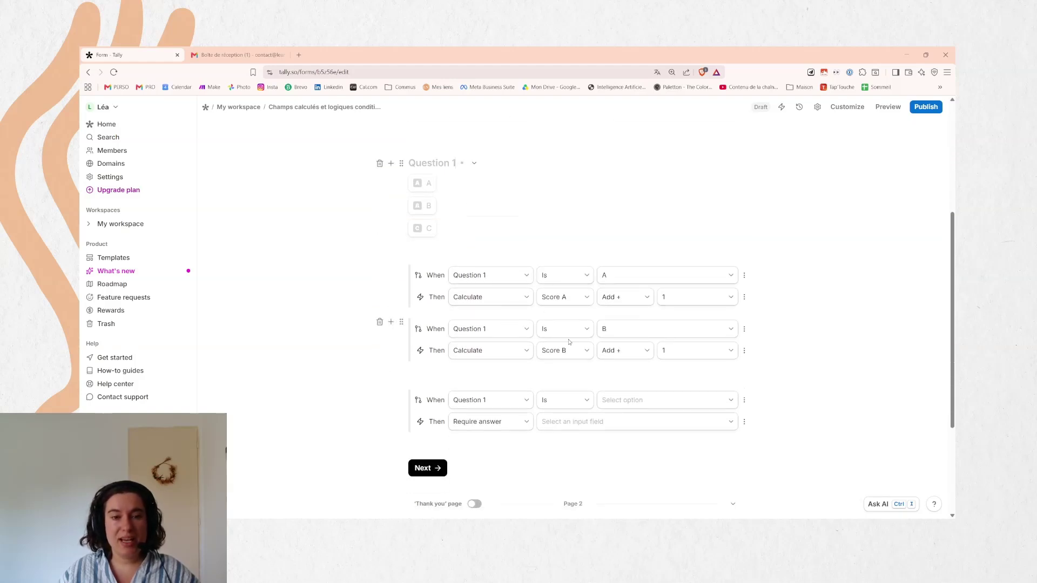
scroll(739, 372, down, 2)
click(488, 335)
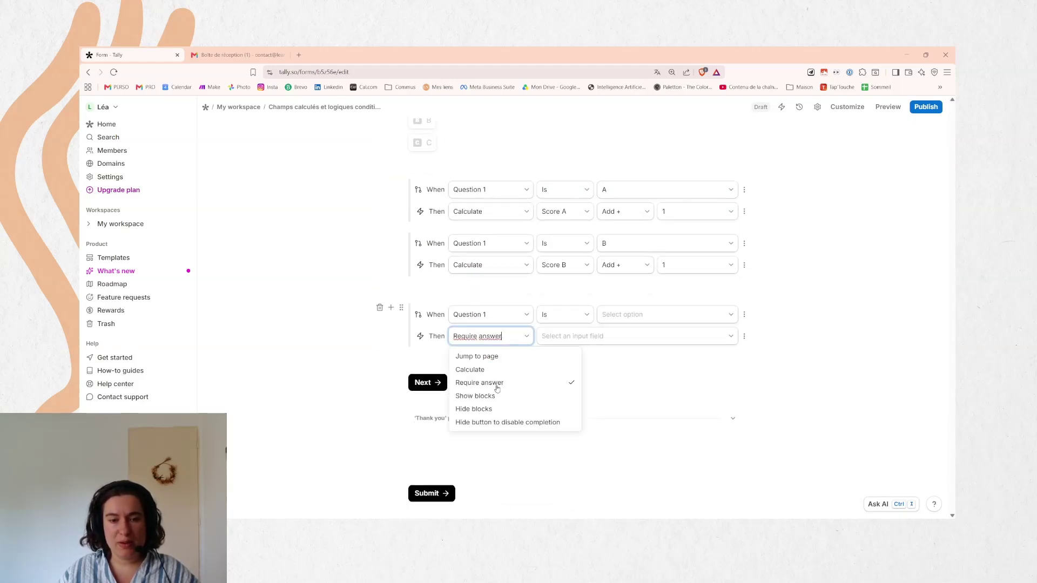
click(490, 397)
click(650, 336)
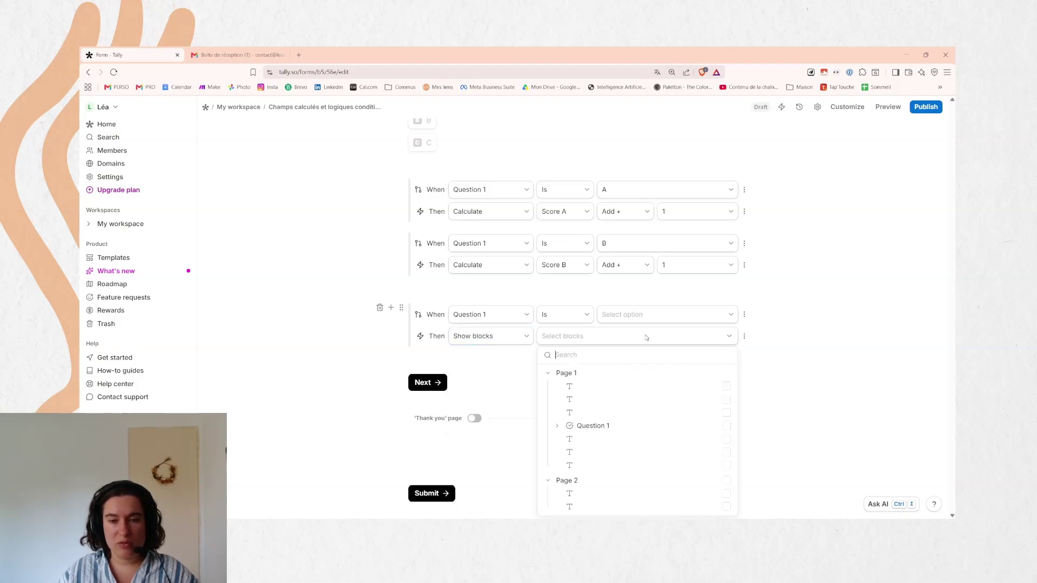
click(726, 426)
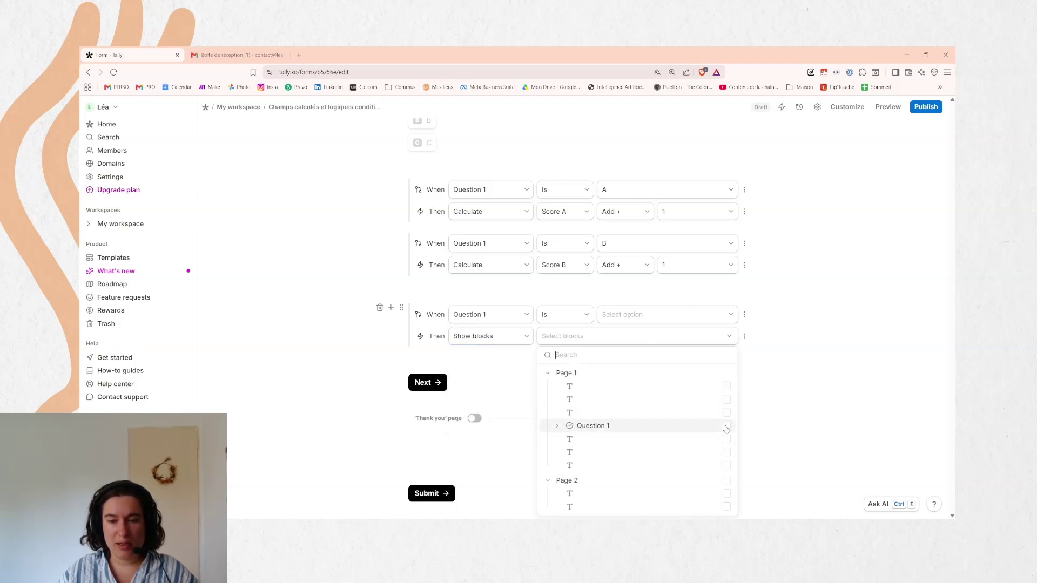
click(857, 413)
click(512, 341)
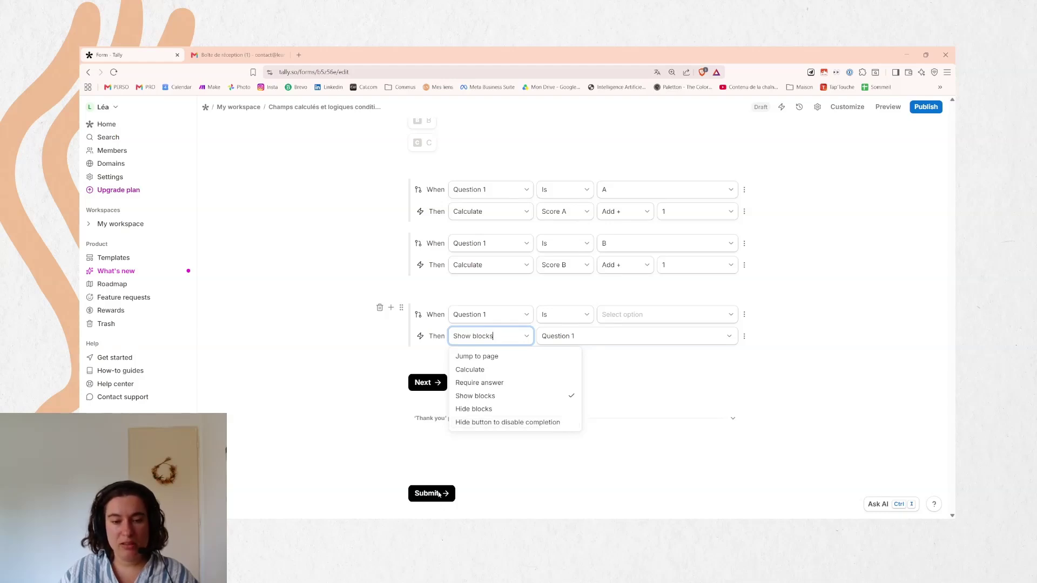
click(662, 367)
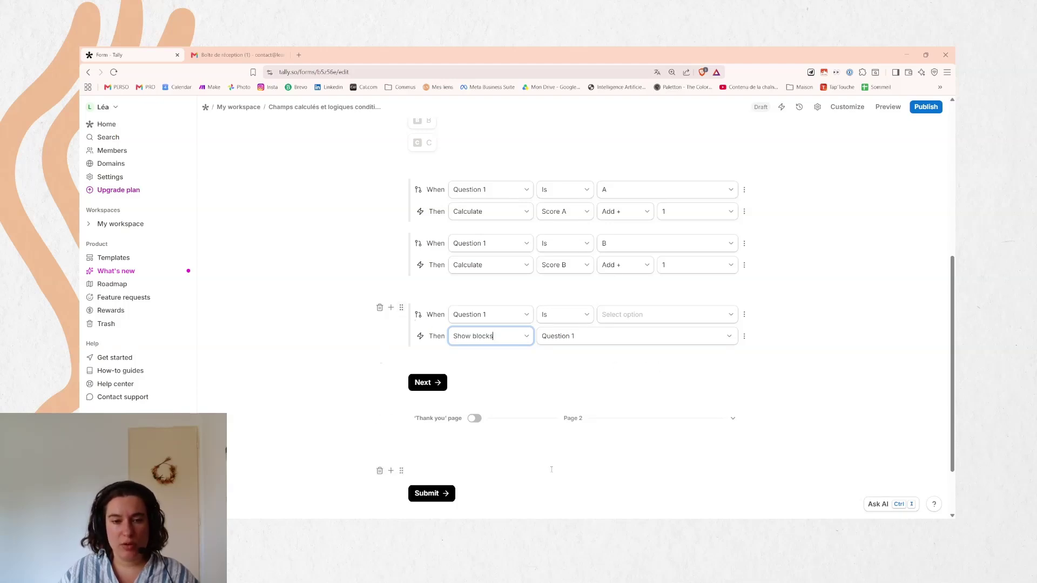
Delete the third conditional logic rule, the one that shows the Question 1 block
scroll(580, 400, up, 2)
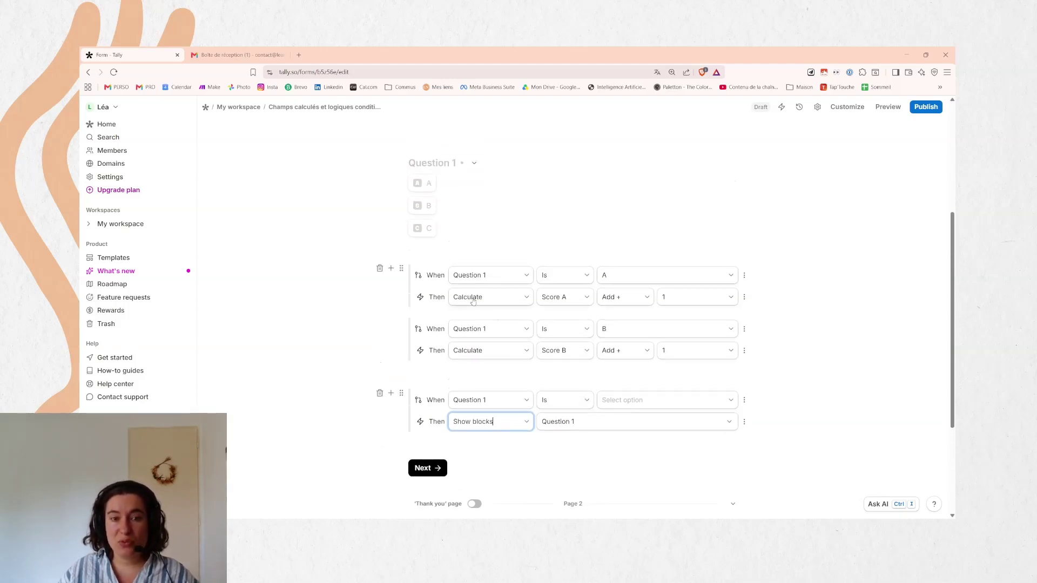
click(400, 268)
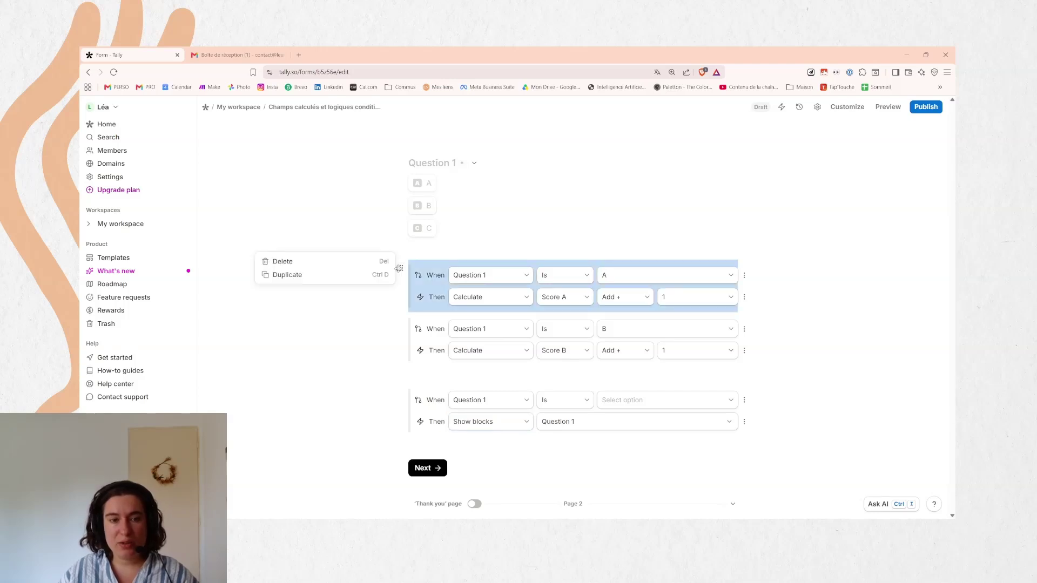
click(420, 270)
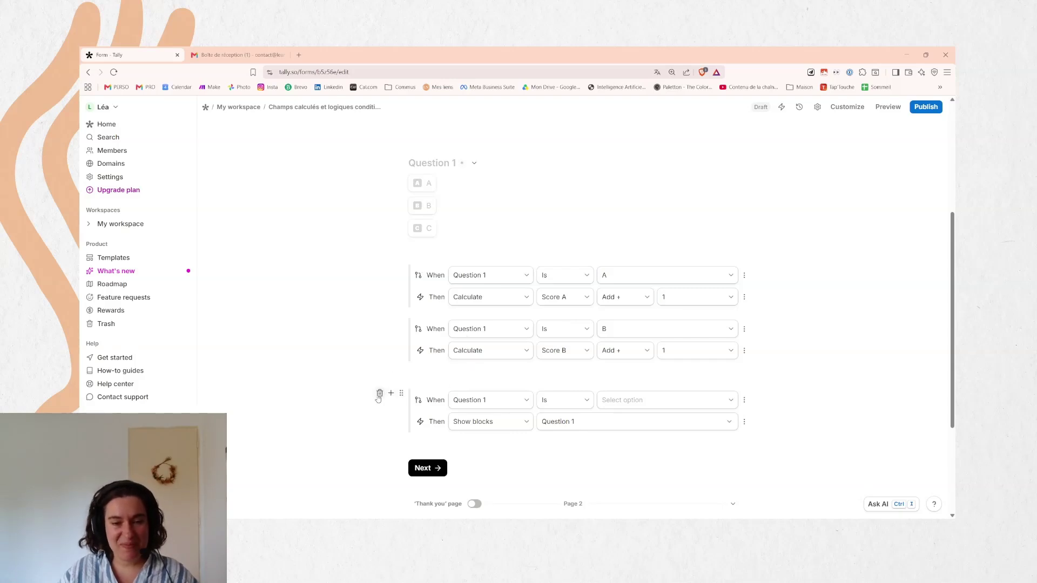
click(380, 394)
scroll(650, 389, up, 1)
scroll(650, 389, up, 3)
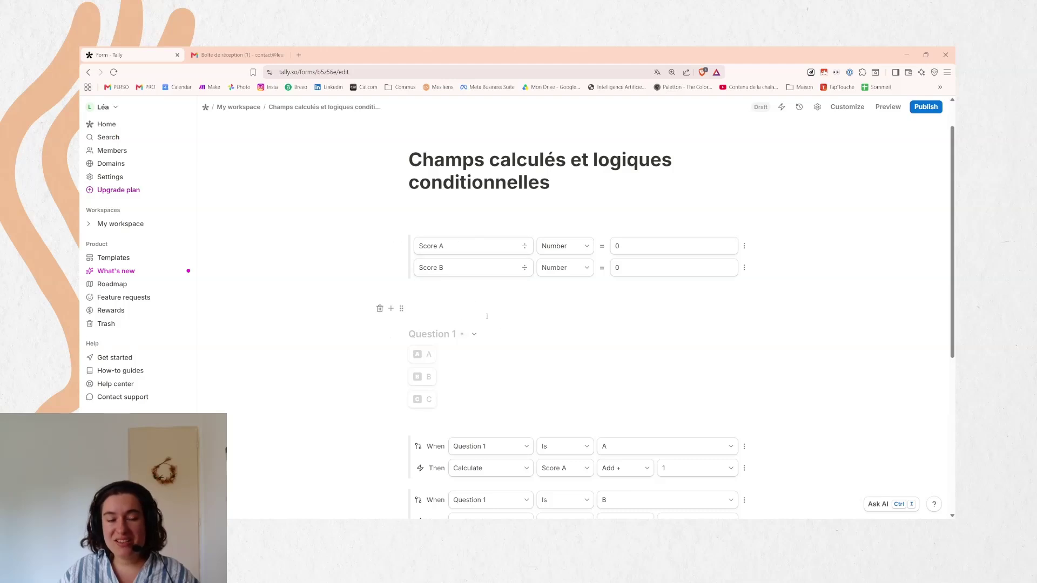
Unhide the Question 1 block together with its answer options A, B and C
scroll(478, 304, down, 3)
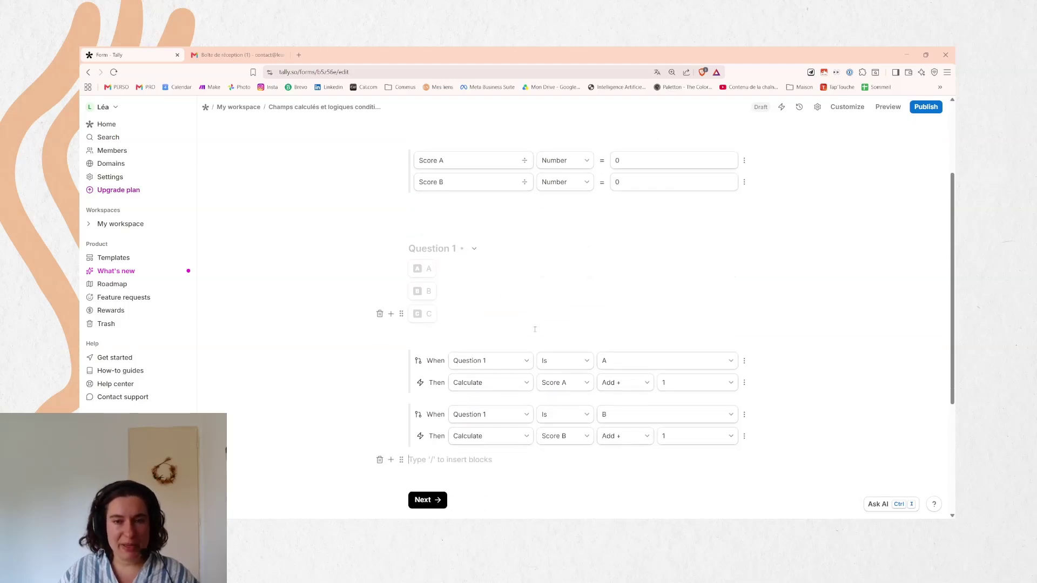
click(482, 158)
click(484, 180)
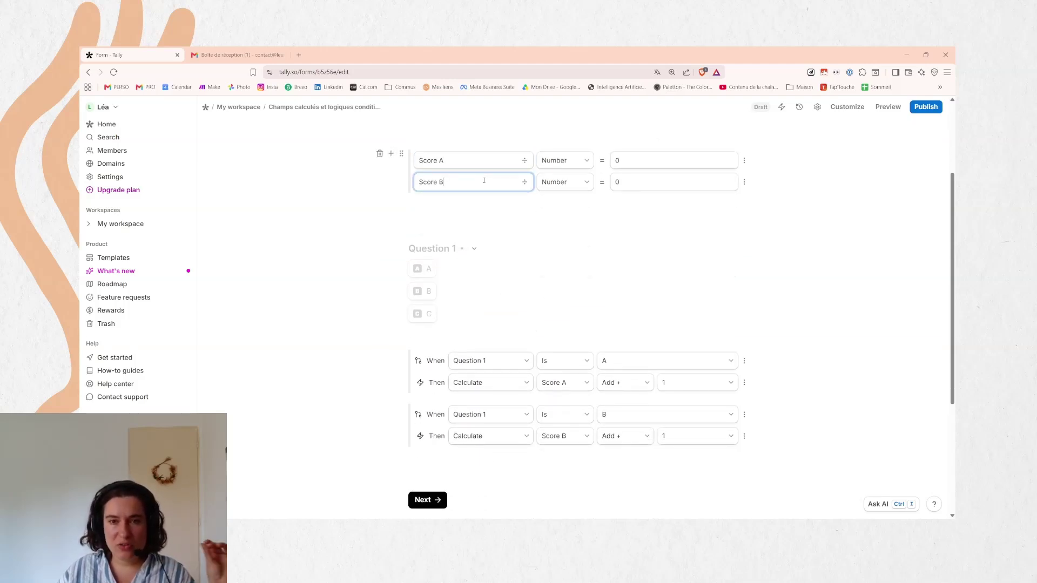
scroll(591, 295, down, 3)
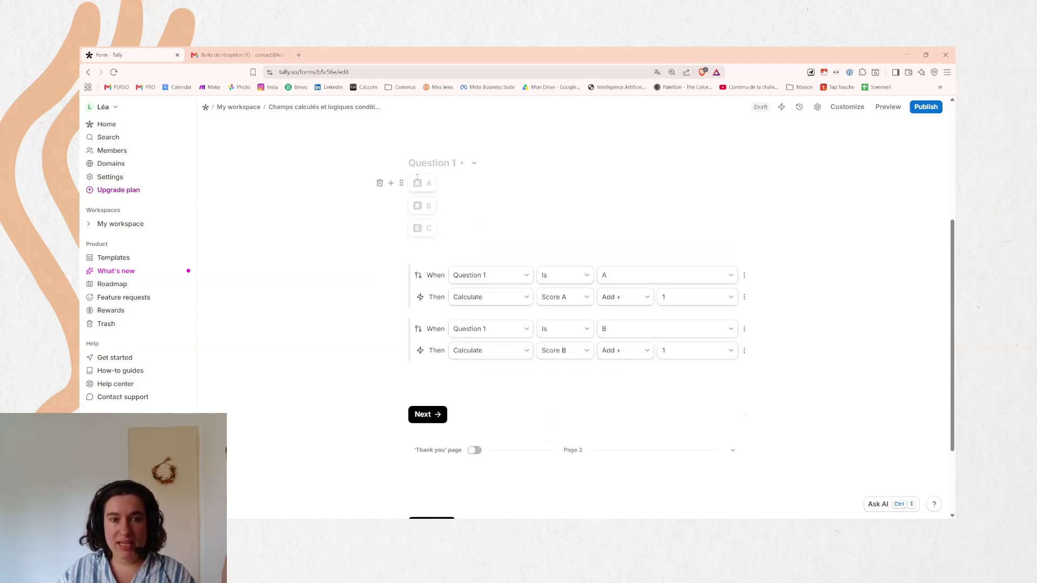
click(401, 164)
click(584, 222)
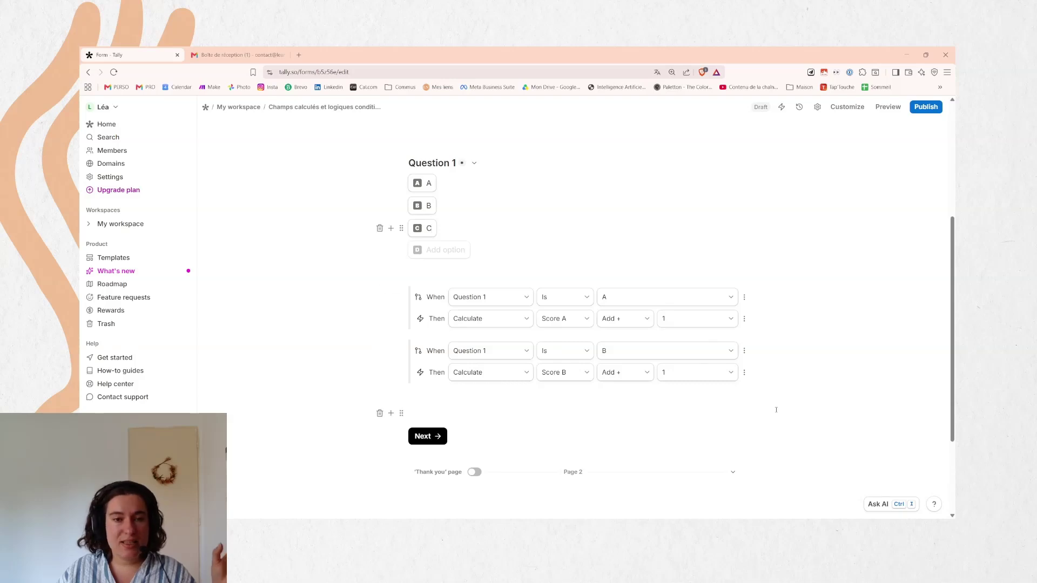
Add mentions of the calculated fields Score A and Score B on separate lines below the two rules
click(648, 411)
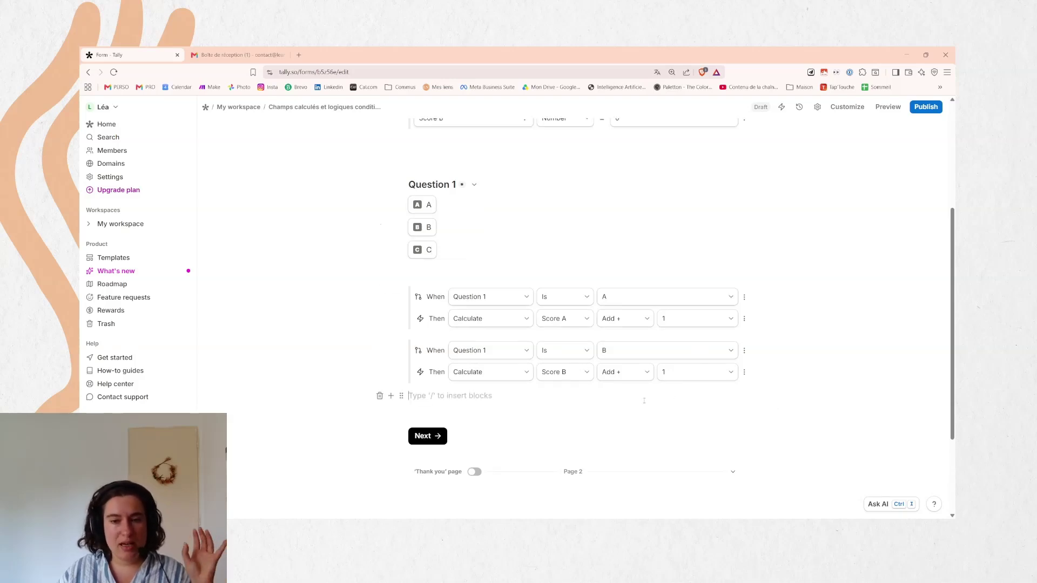
key(Return)
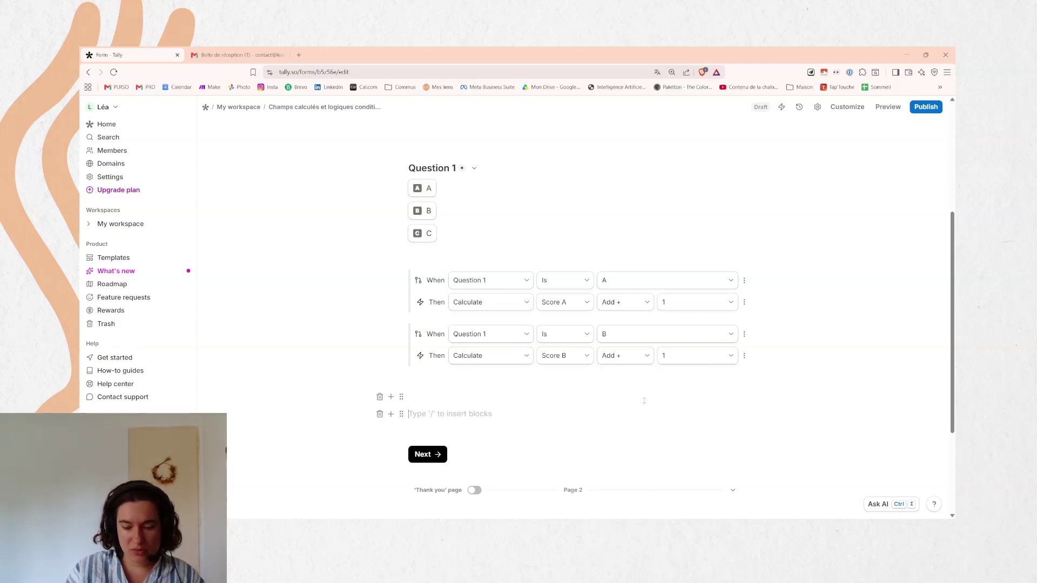
text(@)
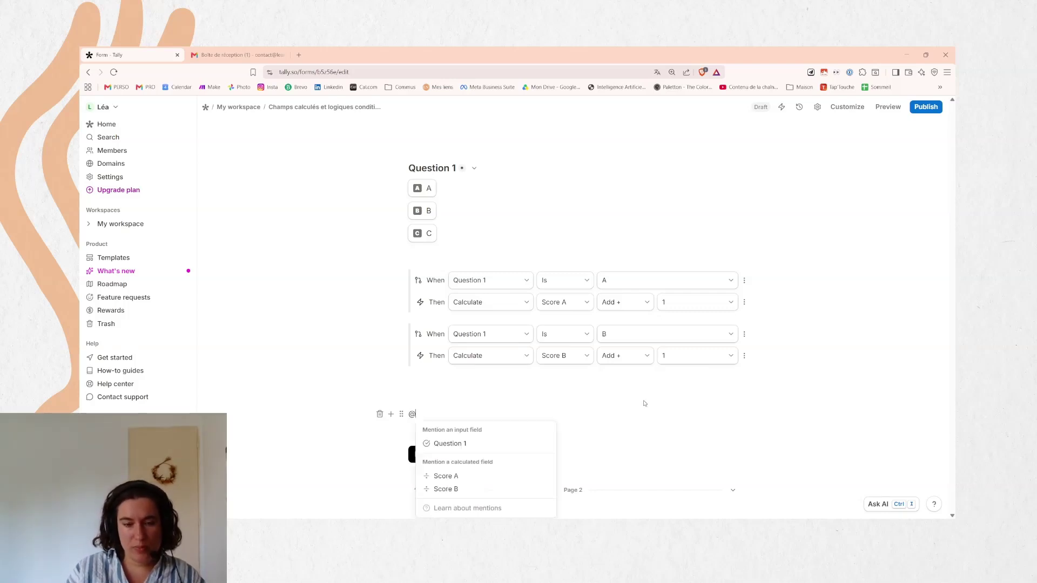
click(447, 477)
key(Return)
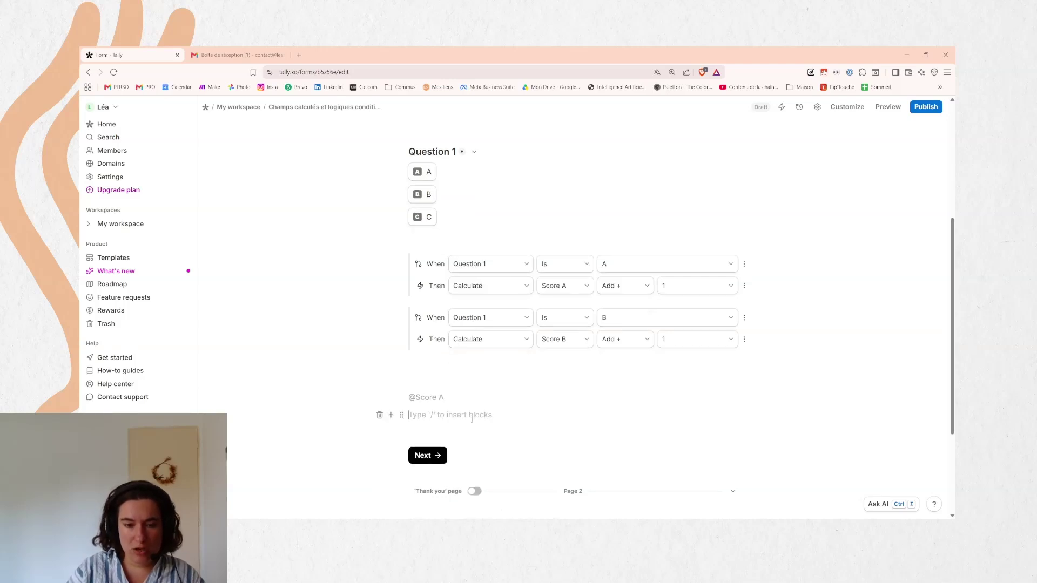
text(@)
click(441, 490)
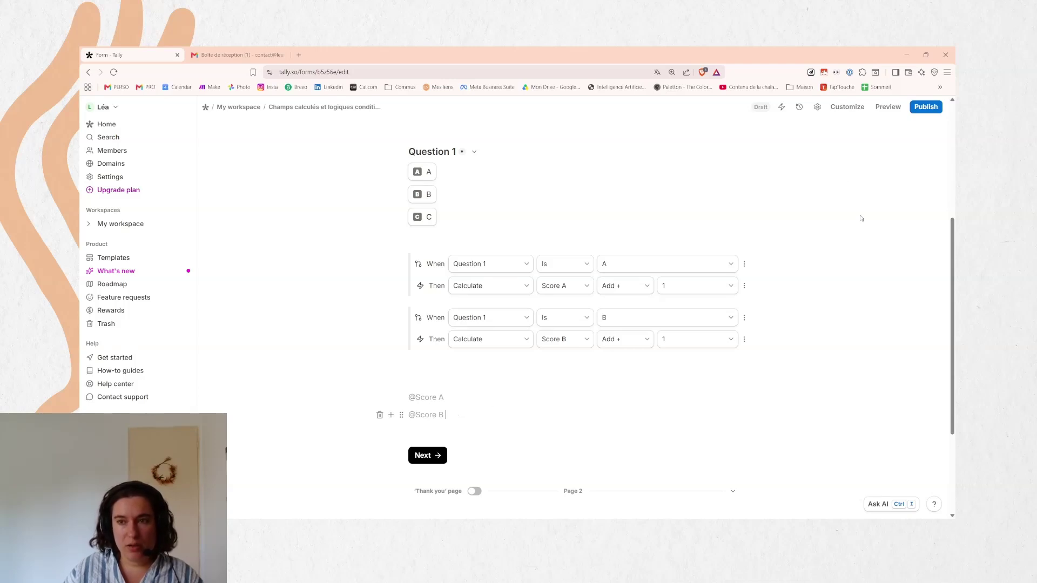
Preview the form and examine the two score values displayed under Question 1 before any answer is chosen
click(887, 106)
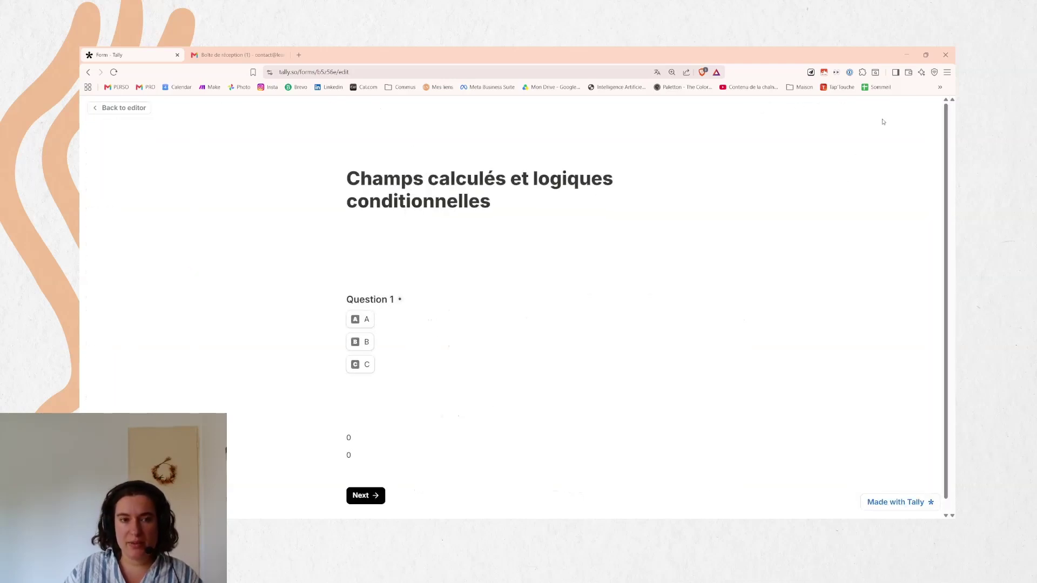
scroll(621, 313, down, 1)
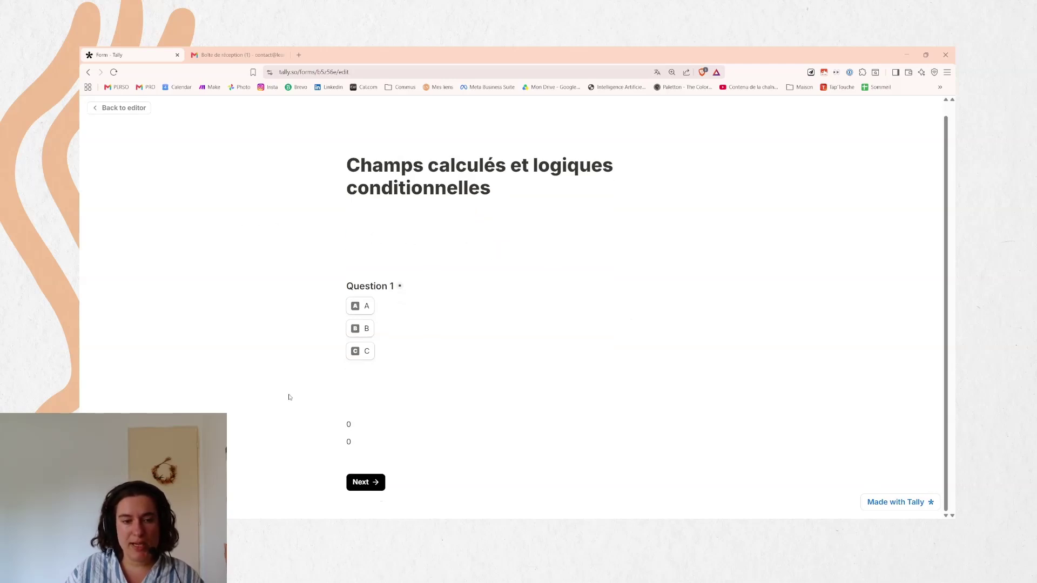
drag(354, 446, 344, 427)
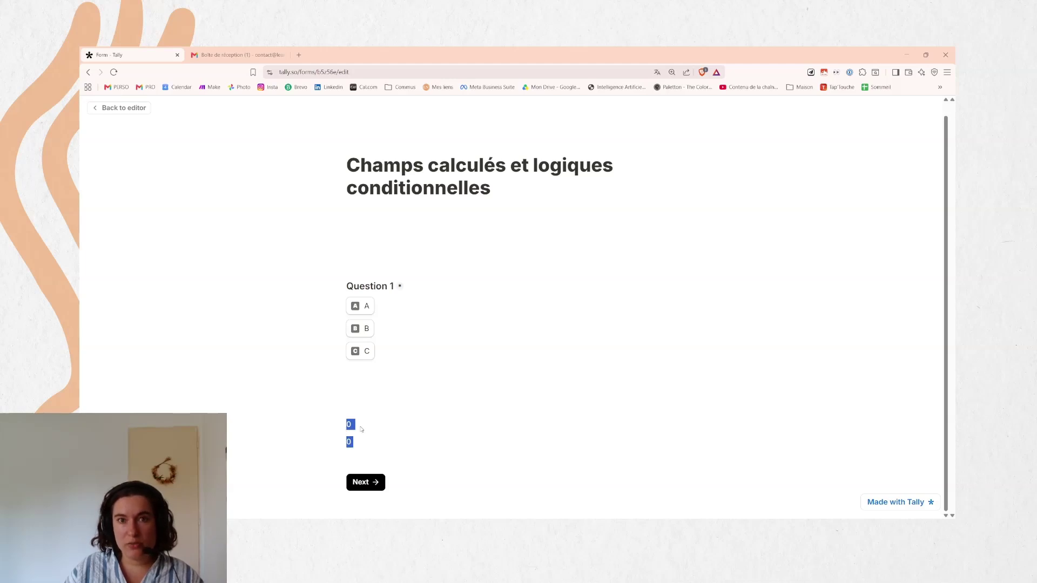
click(338, 427)
drag(339, 426, 359, 451)
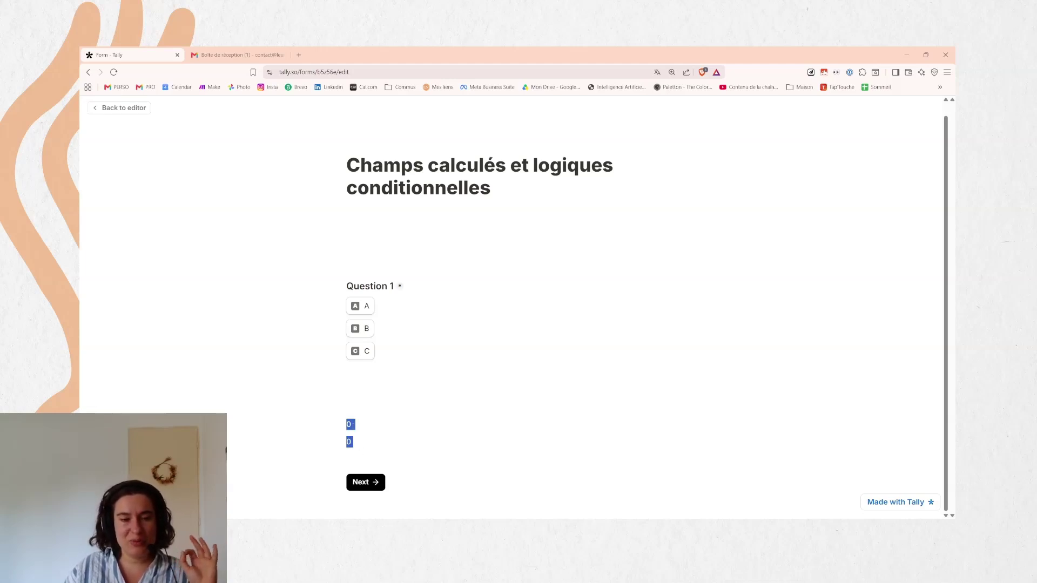
click(352, 425)
drag(344, 423, 353, 438)
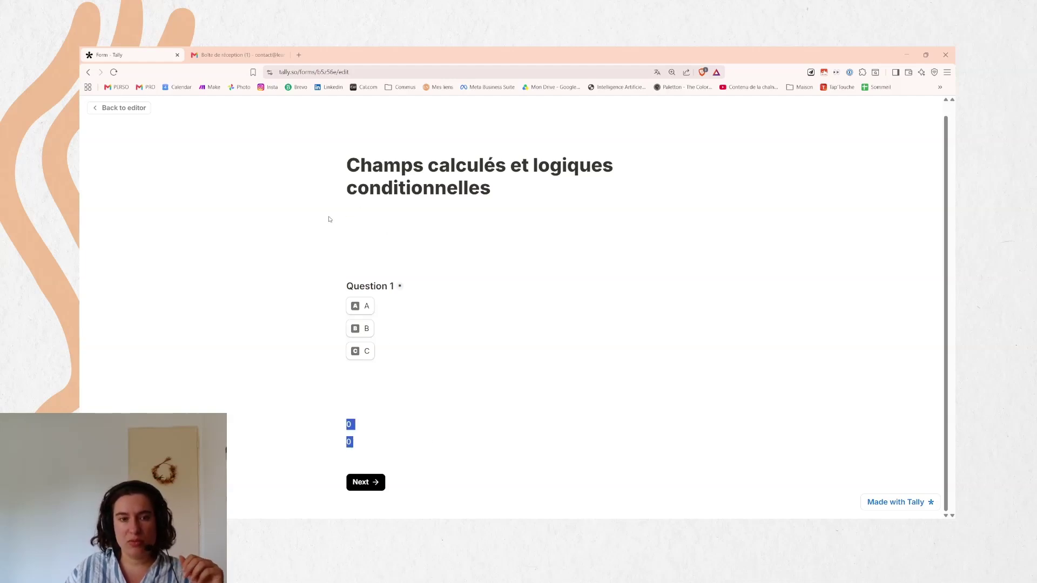
drag(331, 218, 591, 223)
click(414, 229)
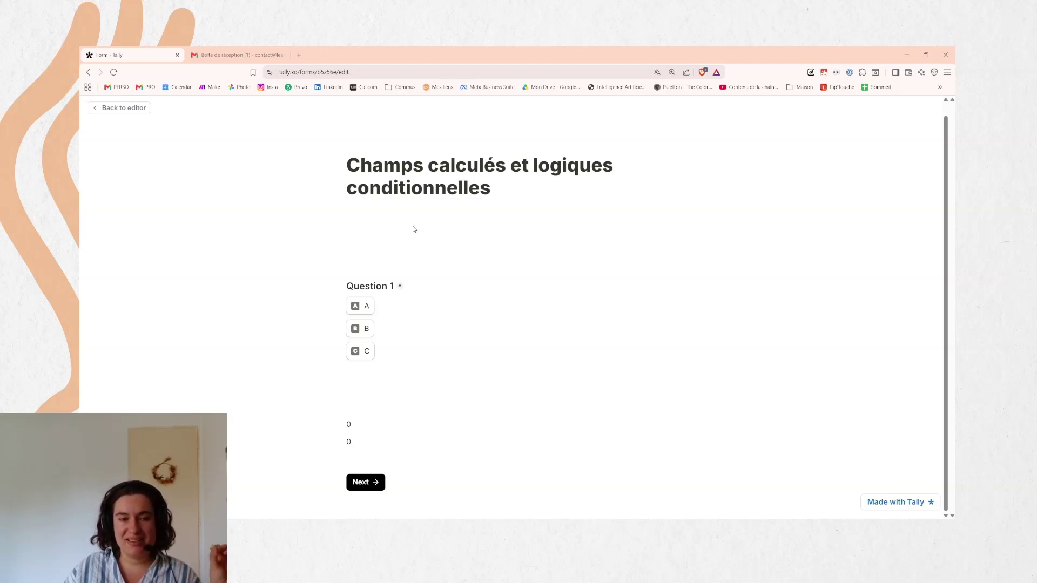
Test the score calculation by alternating between answers A and B in the preview, and return to the editor
click(358, 313)
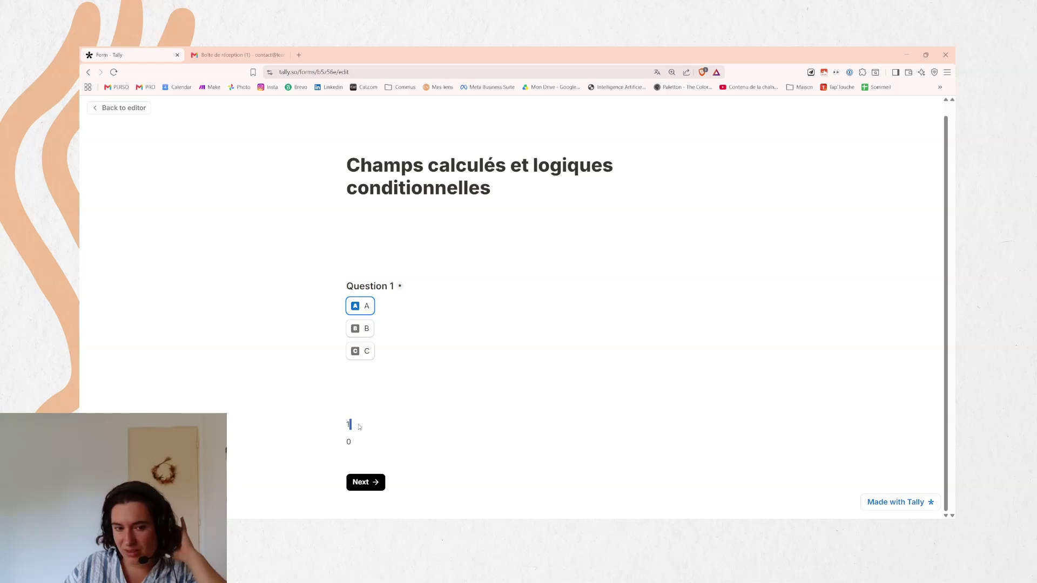
click(366, 327)
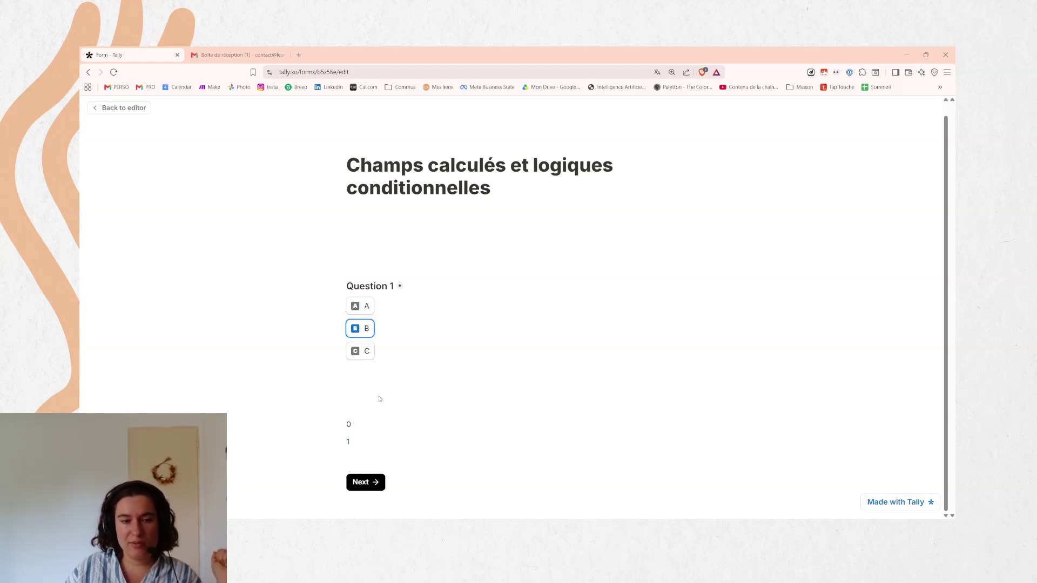
click(361, 313)
click(358, 331)
click(358, 316)
click(126, 109)
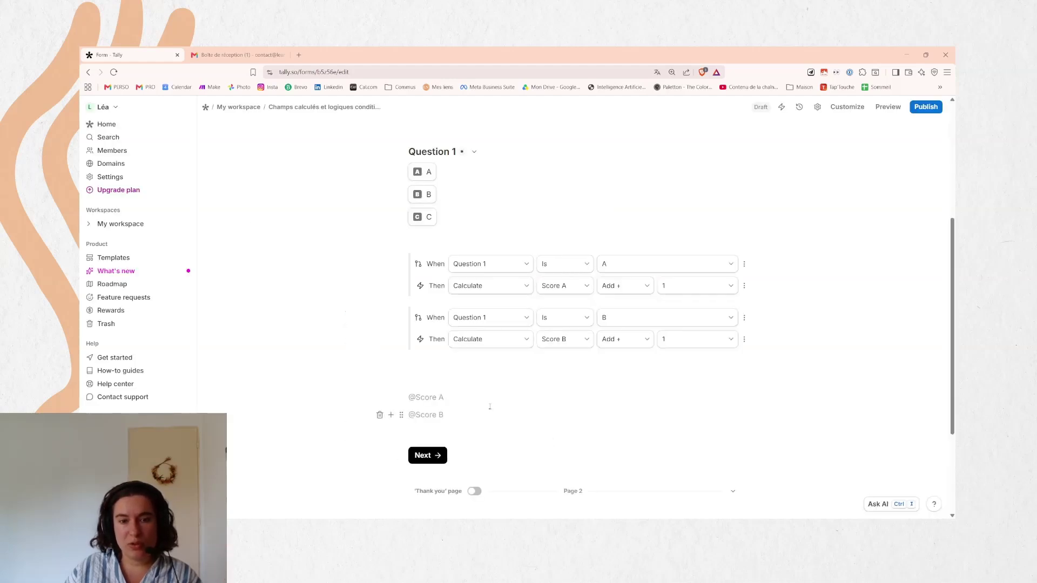
Remove the empty line between Question 1's answer options and the first rule, and an empty line above Question 1
click(480, 380)
scroll(478, 378, up, 1)
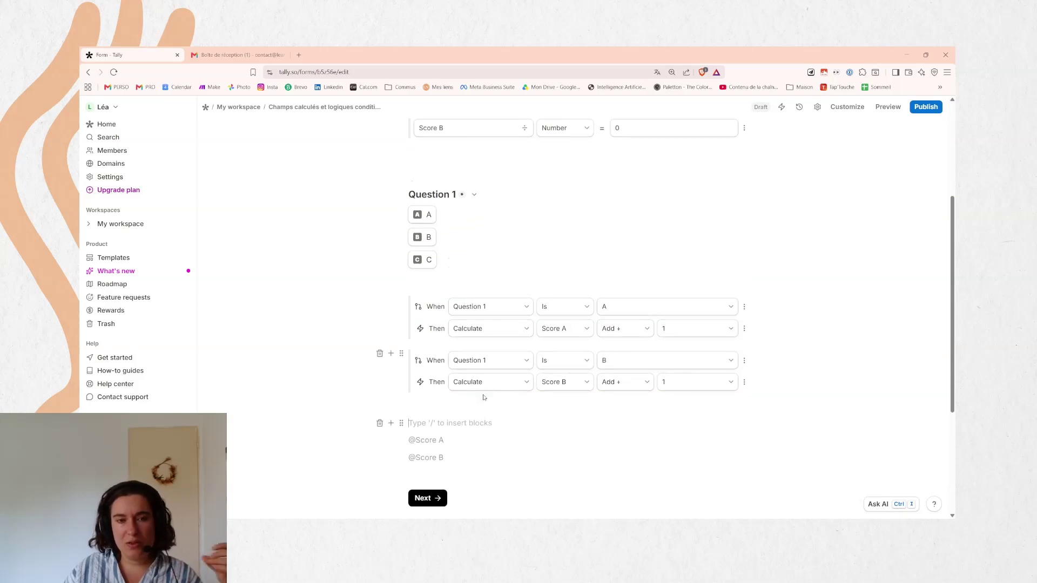
click(455, 281)
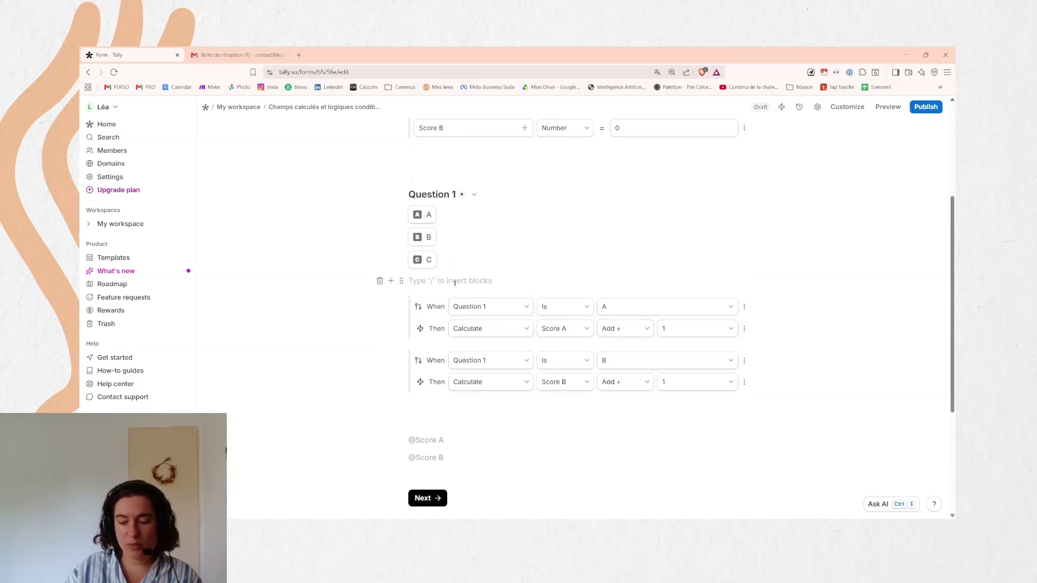
key(BackSpace)
click(482, 424)
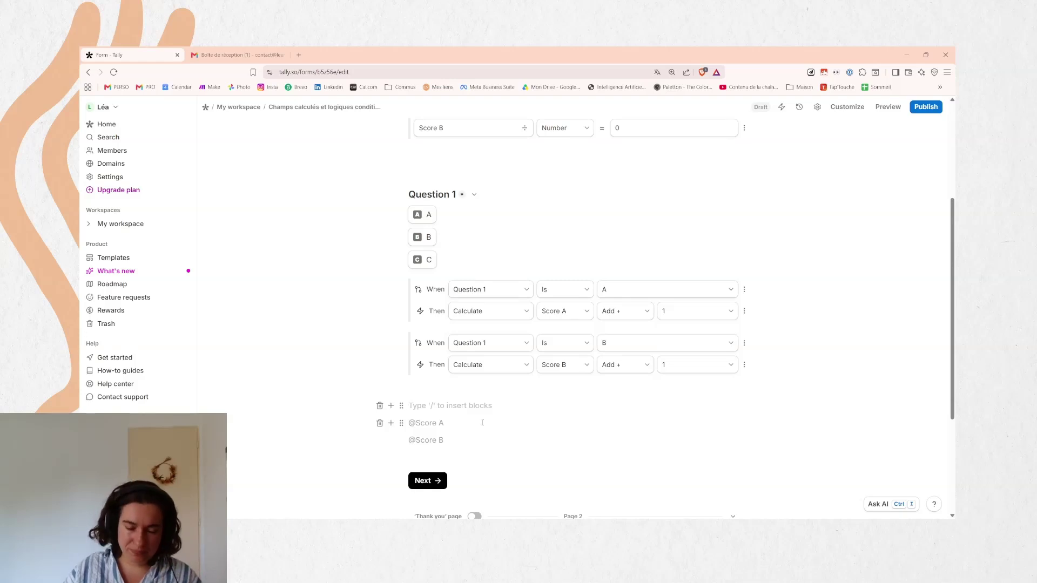
scroll(482, 423, up, 5)
click(478, 339)
key(Down)
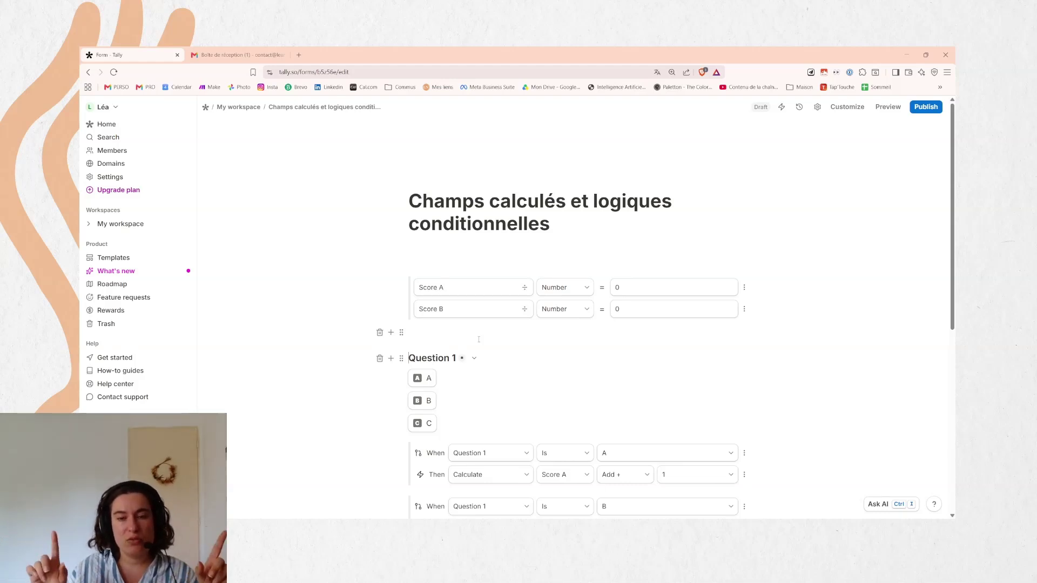
Check which calculation operators are available for Score A in the first rule
scroll(479, 339, down, 3)
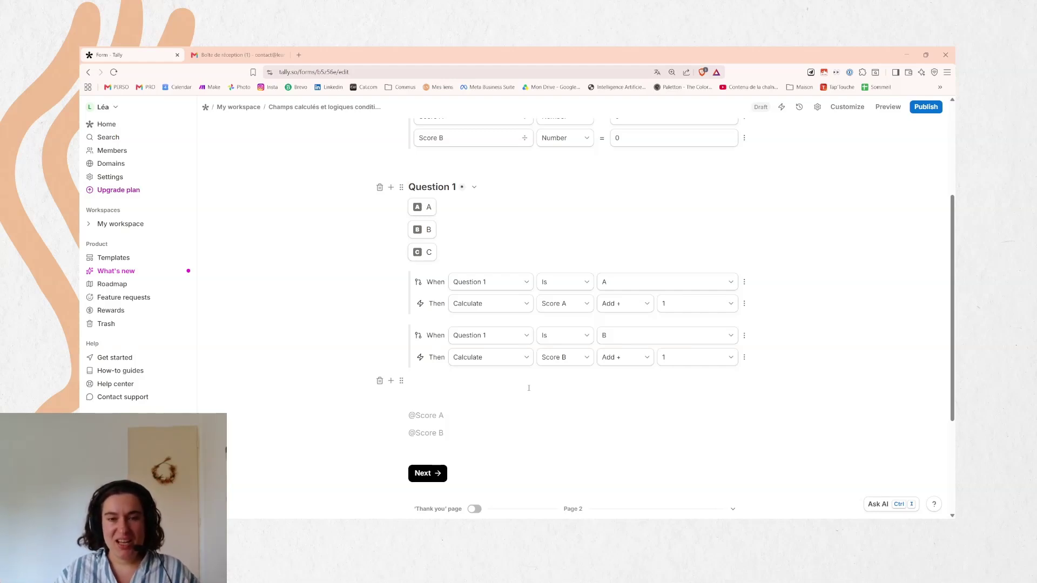
scroll(560, 386, down, 1)
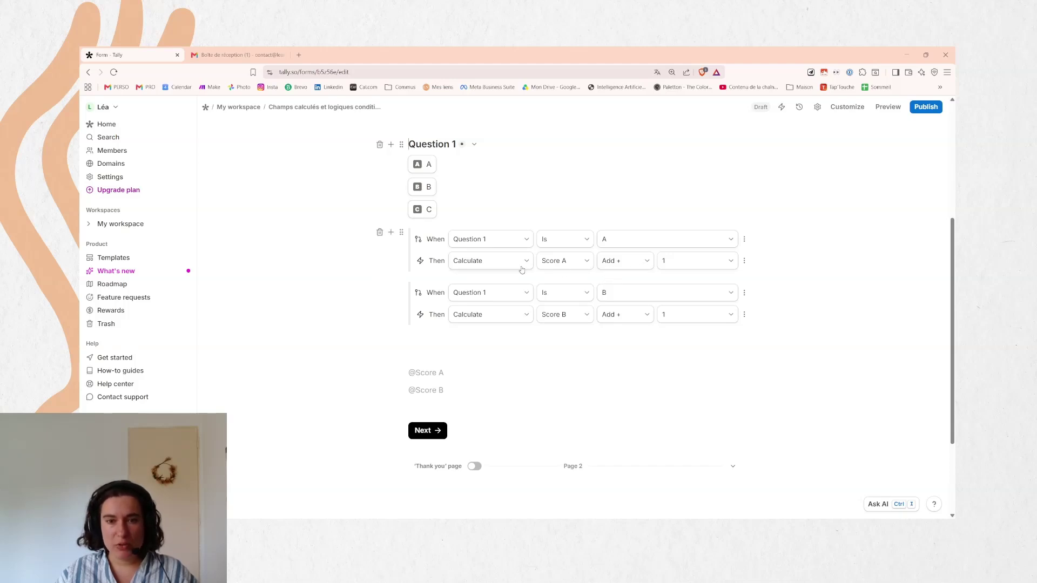
click(631, 265)
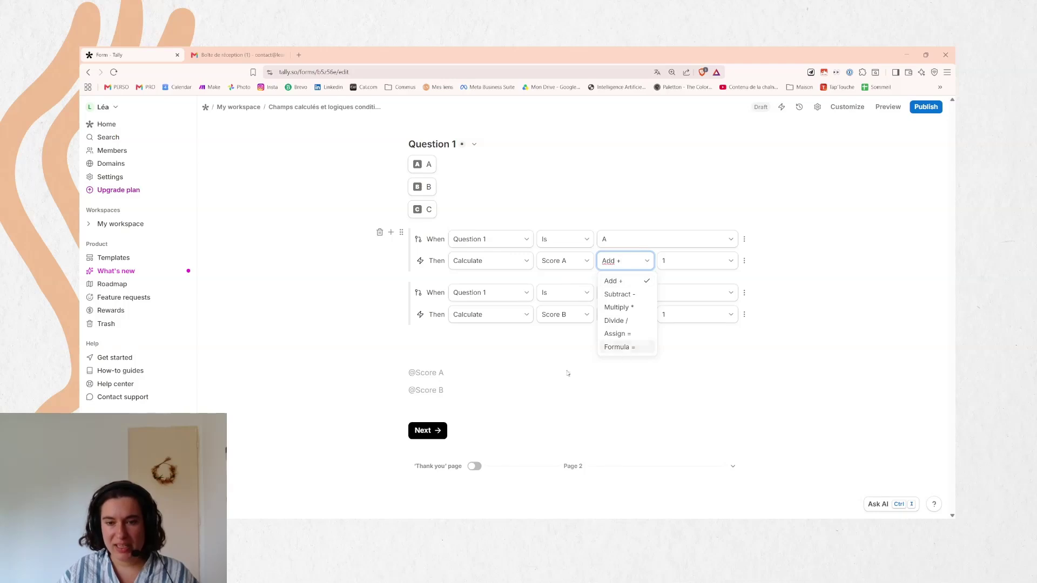
click(460, 357)
Add empty lines below the second rule and insert a new conditional logic block there
click(464, 352)
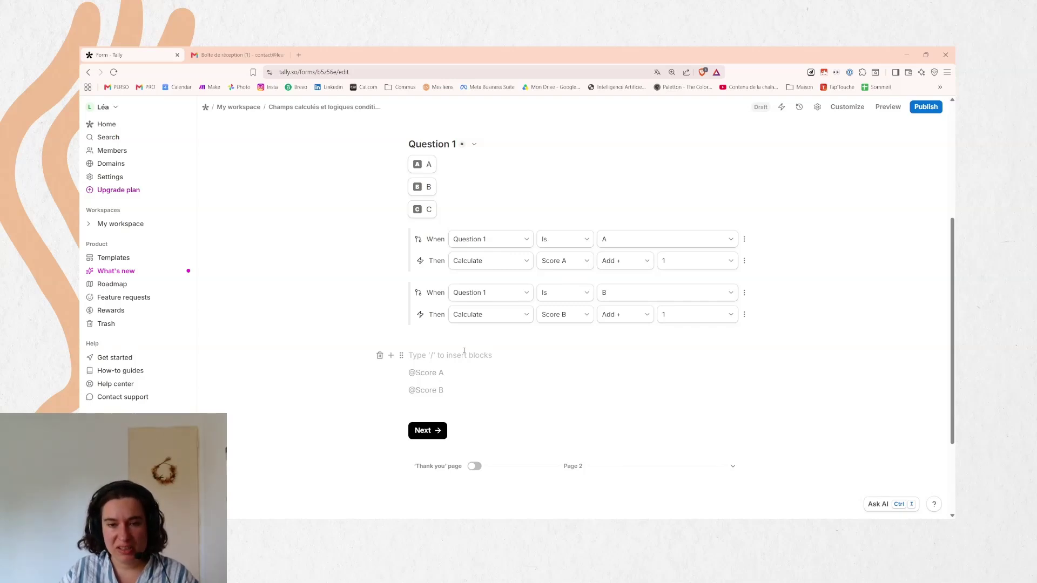
key(Return)
click(462, 354)
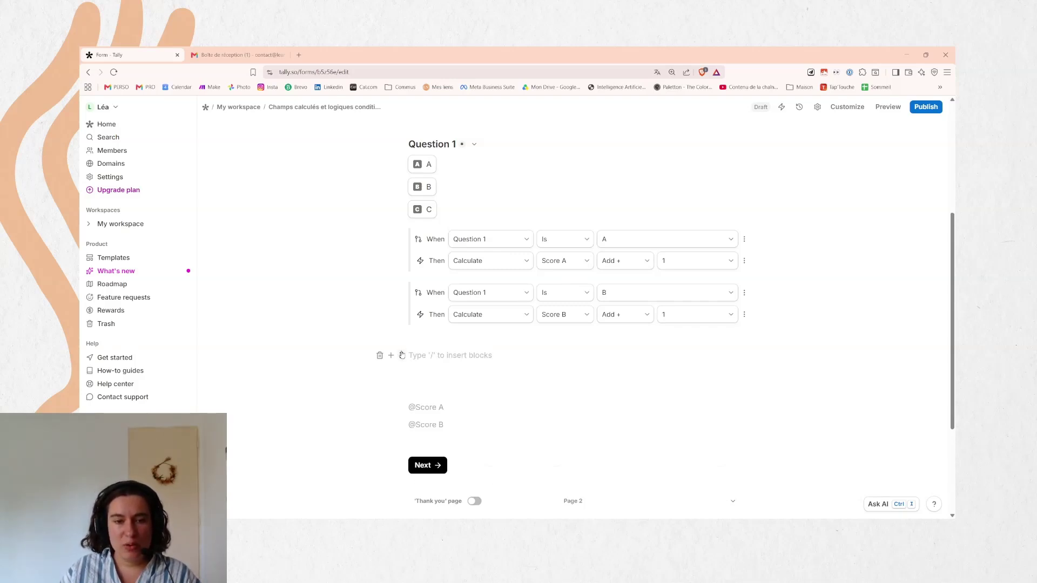
click(401, 355)
click(465, 362)
click(393, 355)
scroll(402, 324, down, 5)
scroll(412, 386, down, 4)
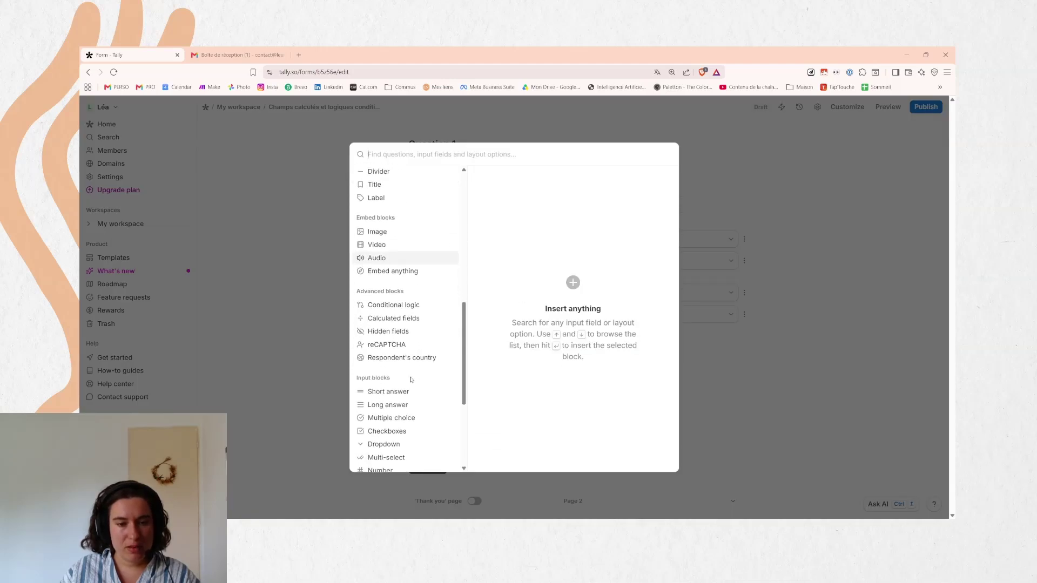
key(Up)
click(651, 181)
Set the new rule's When condition to Score A > Score B
click(513, 368)
click(496, 429)
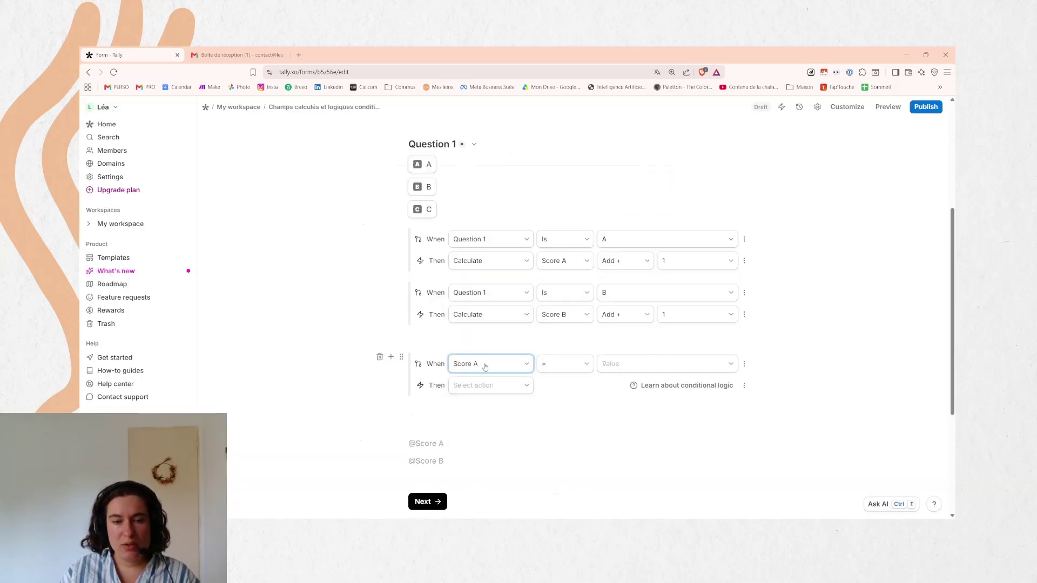
click(587, 367)
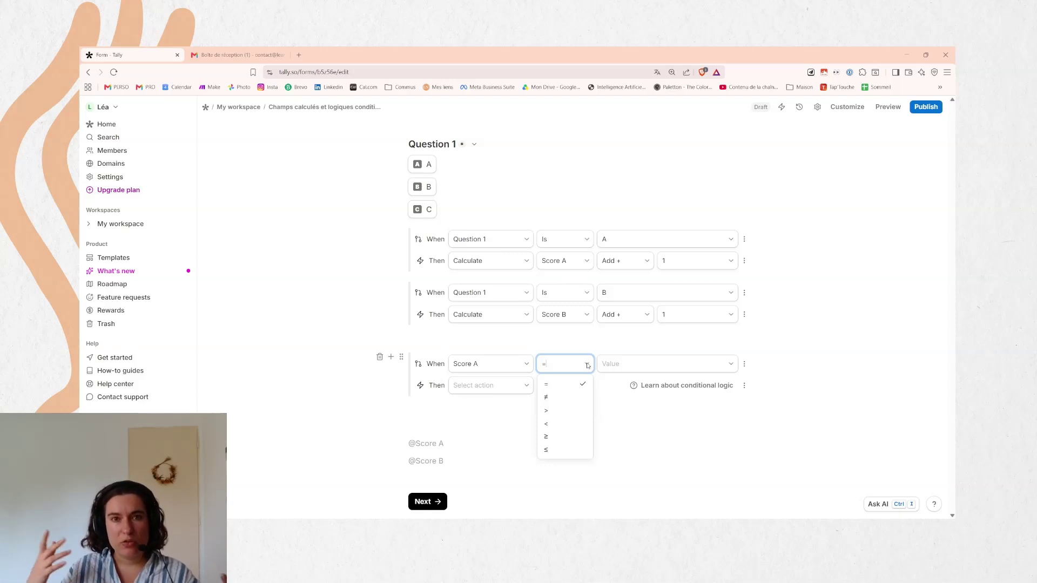
key(Escape)
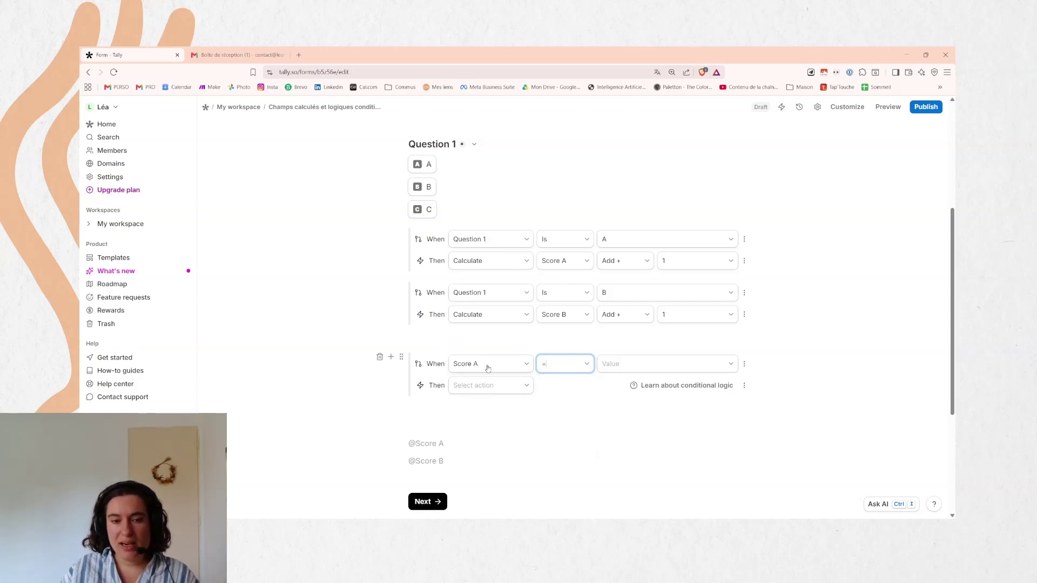
click(585, 364)
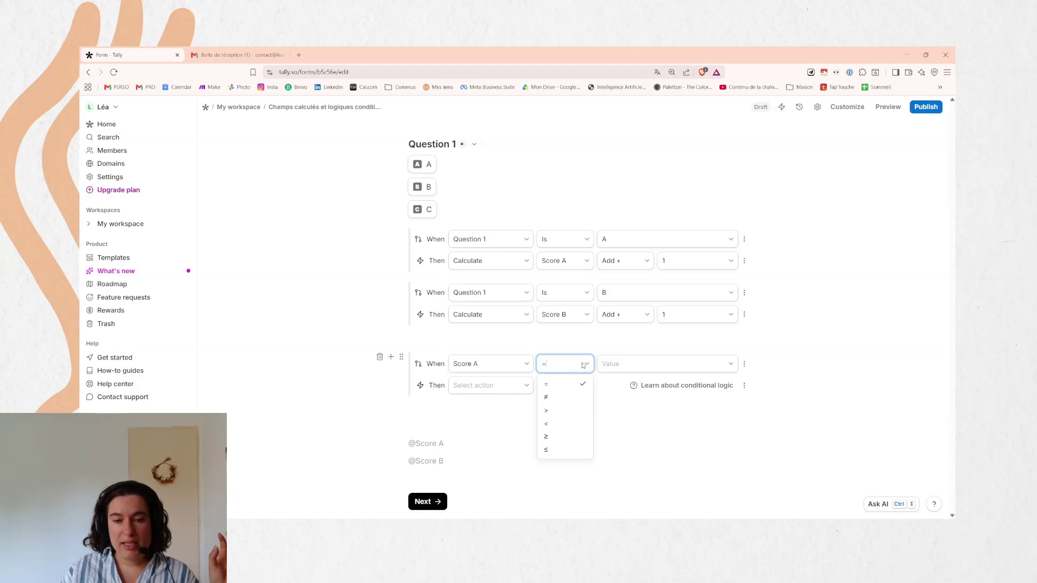
click(557, 412)
click(708, 361)
click(723, 363)
click(643, 441)
click(509, 386)
key(Escape)
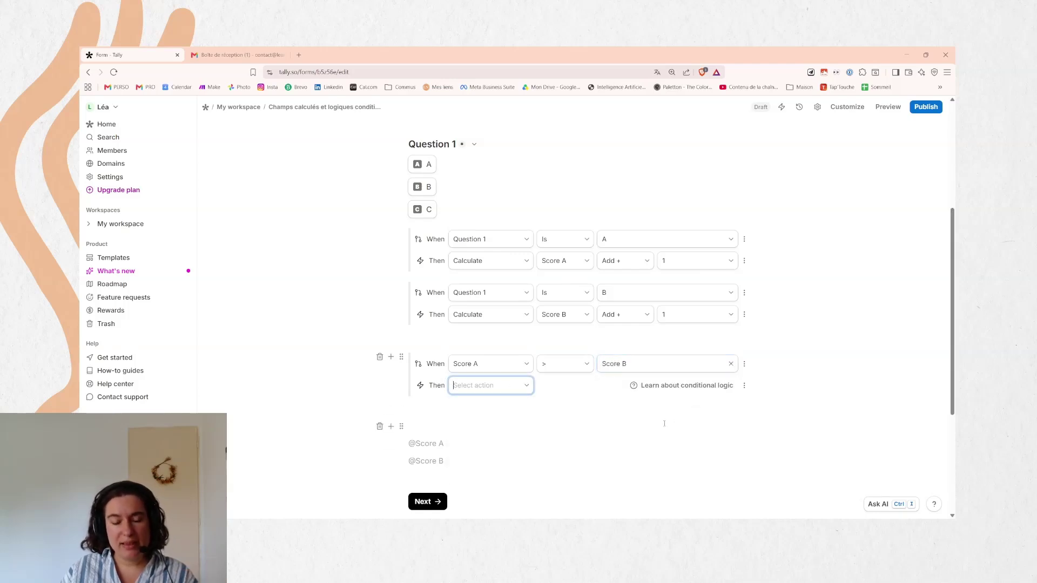